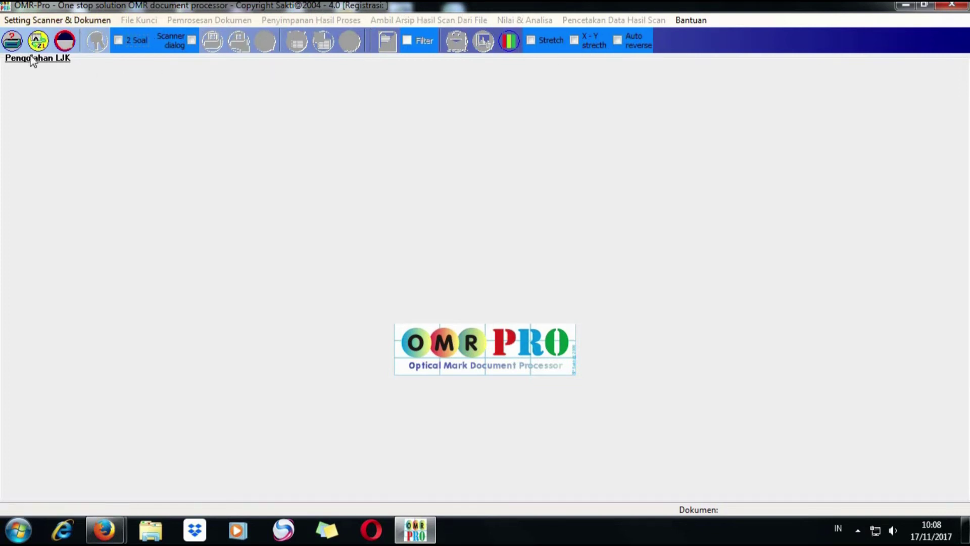
# Load the answer-sheet template TEMPLIT LJK SD.omr as the working document.
pyautogui.click(23, 21)
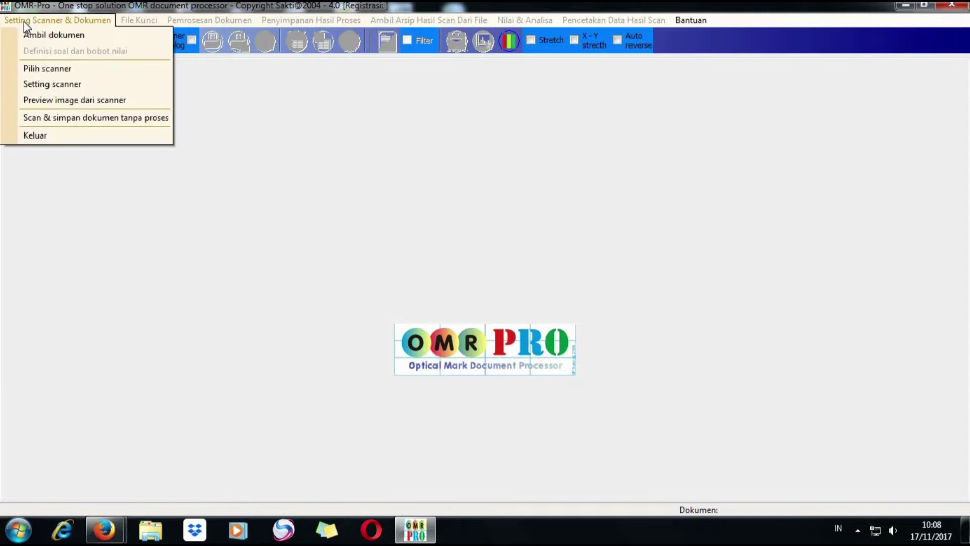
pyautogui.click(28, 34)
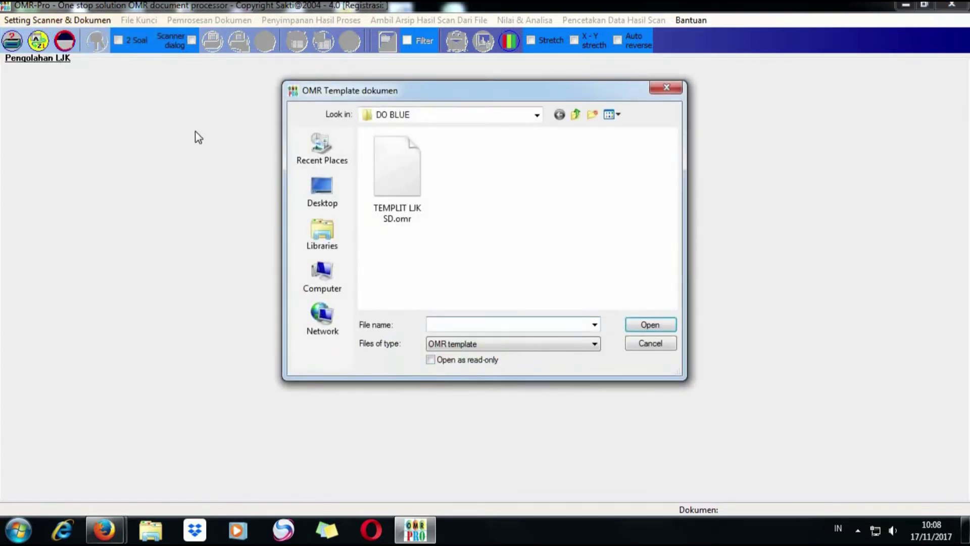
pyautogui.doubleClick(411, 175)
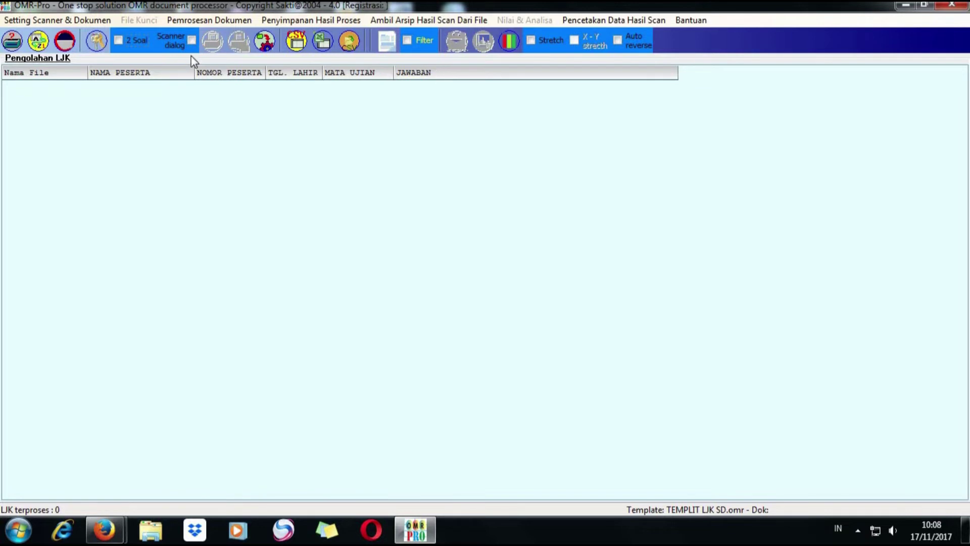
# Process all scanned files in the directory D:\TES LJK SD 161117\DO BLUE.
pyautogui.click(204, 20)
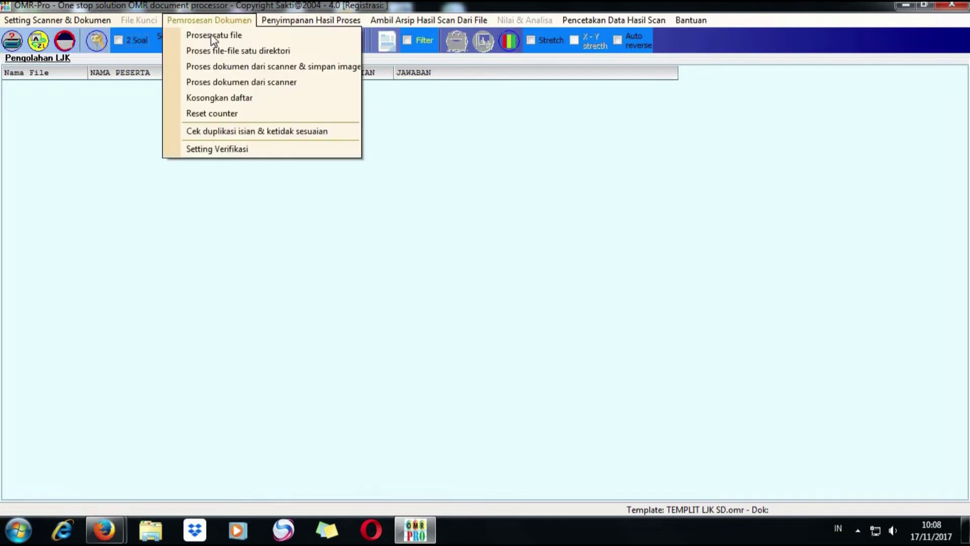
pyautogui.click(214, 50)
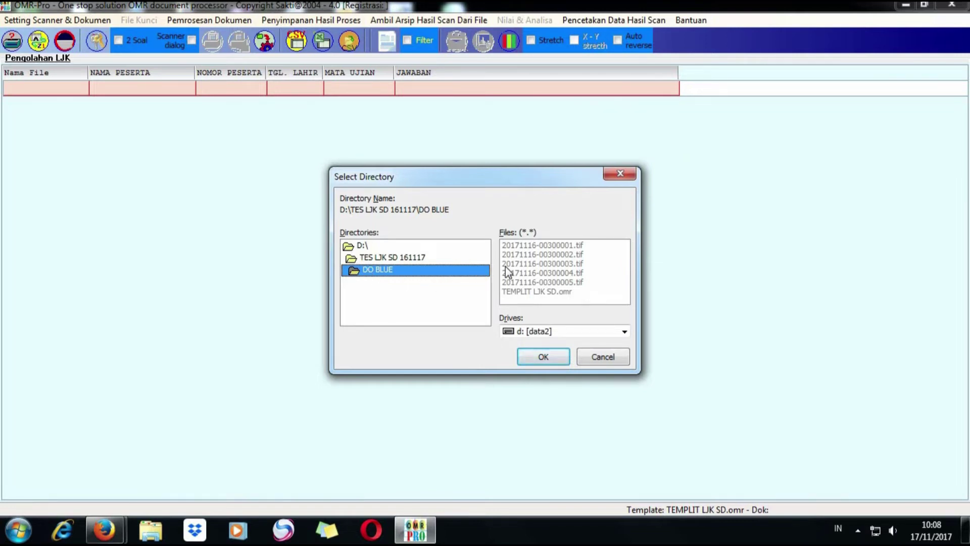
pyautogui.click(625, 332)
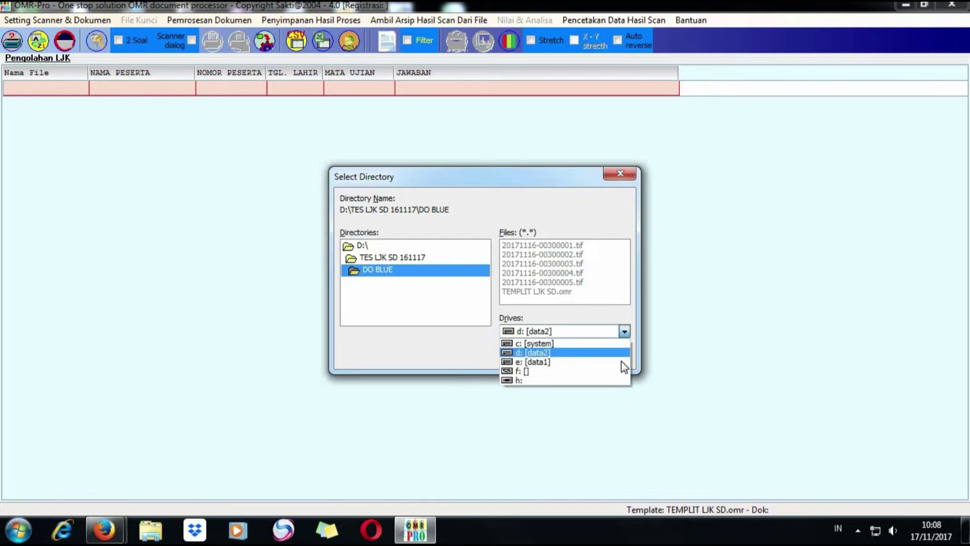
pyautogui.click(598, 352)
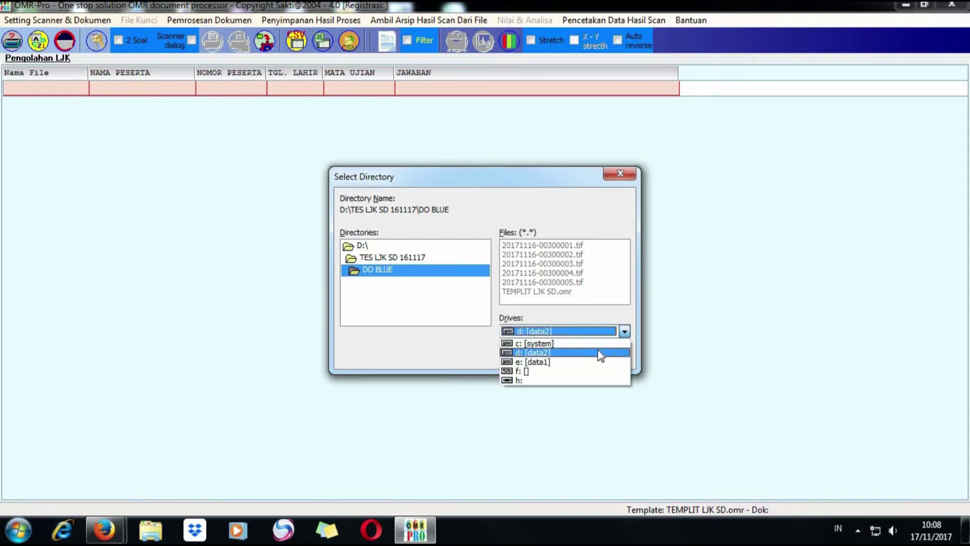
pyautogui.click(555, 355)
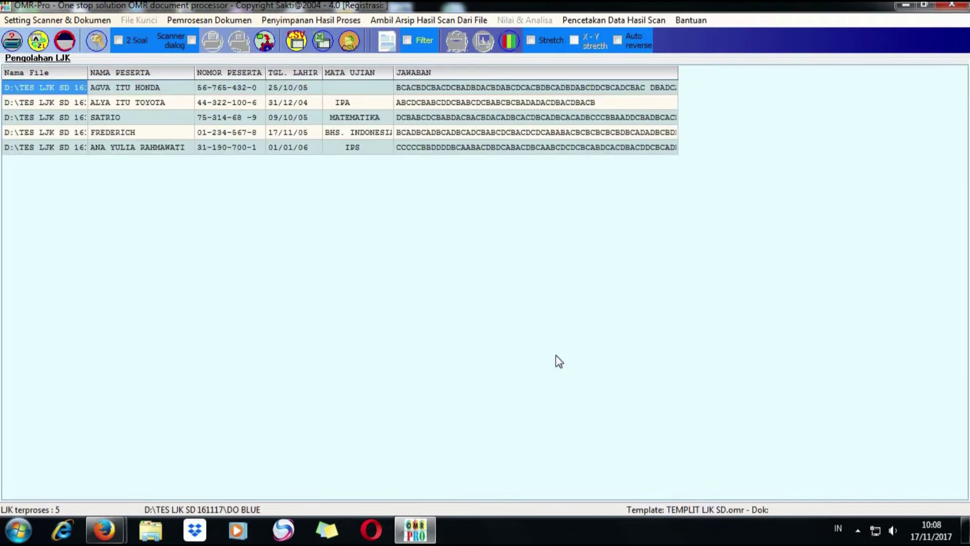
# View the scanned sheet of the fifth participant enlarged, validate its conversion and close the image.
pyautogui.doubleClick(134, 145)
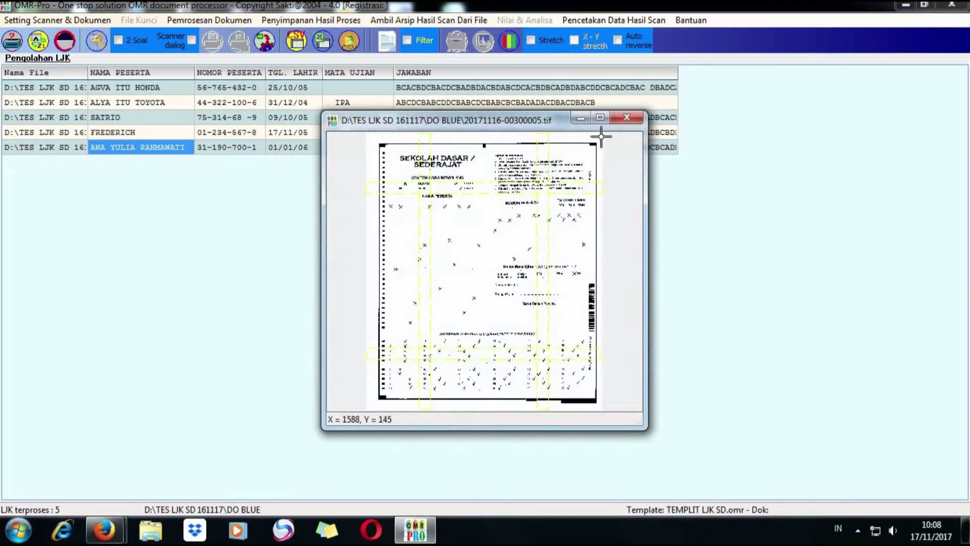
pyautogui.click(600, 117)
pyautogui.scroll(3, 559, 201)
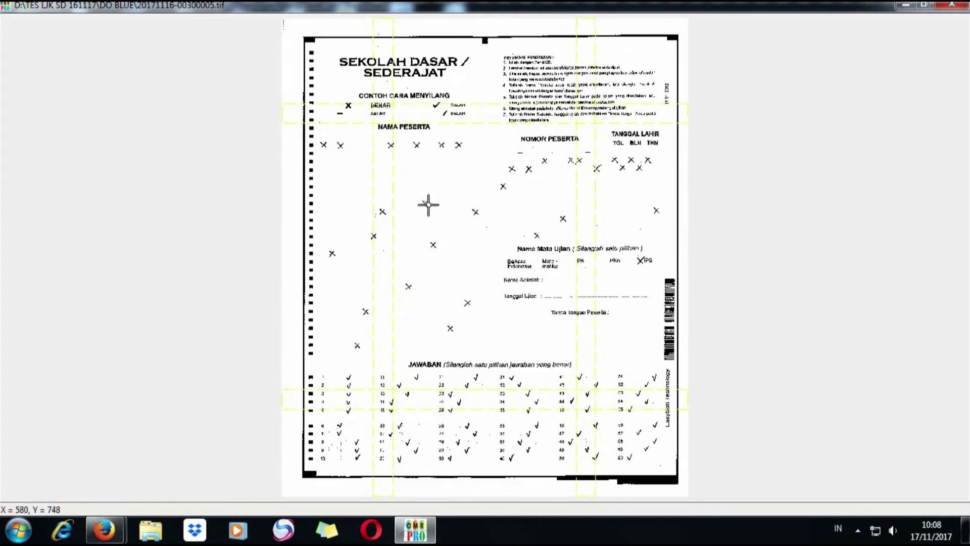
pyautogui.rightClick(428, 205)
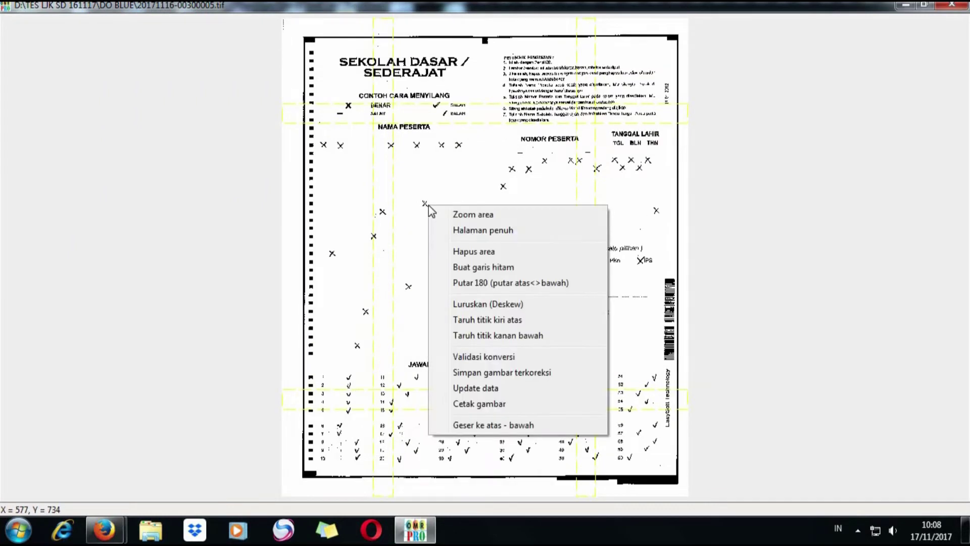
pyautogui.click(487, 360)
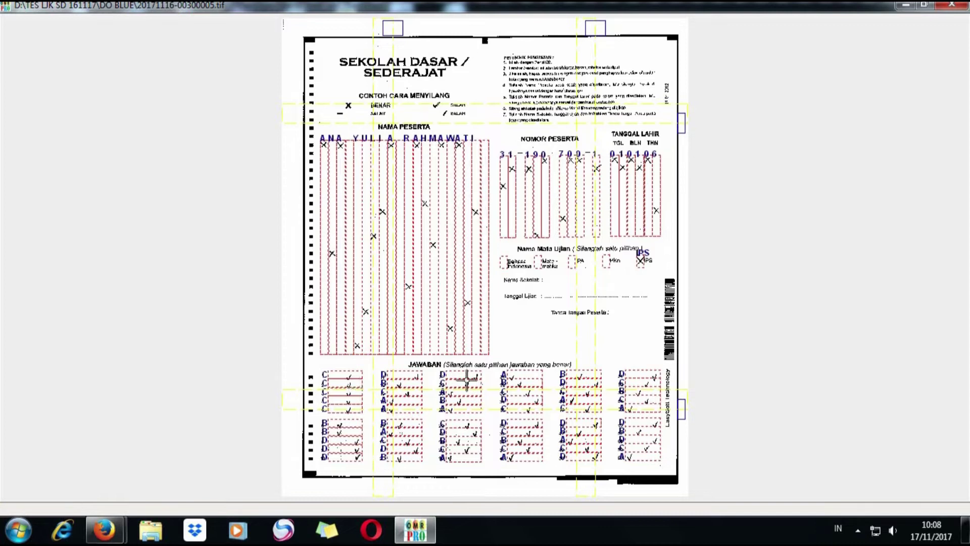
pyautogui.click(952, 5)
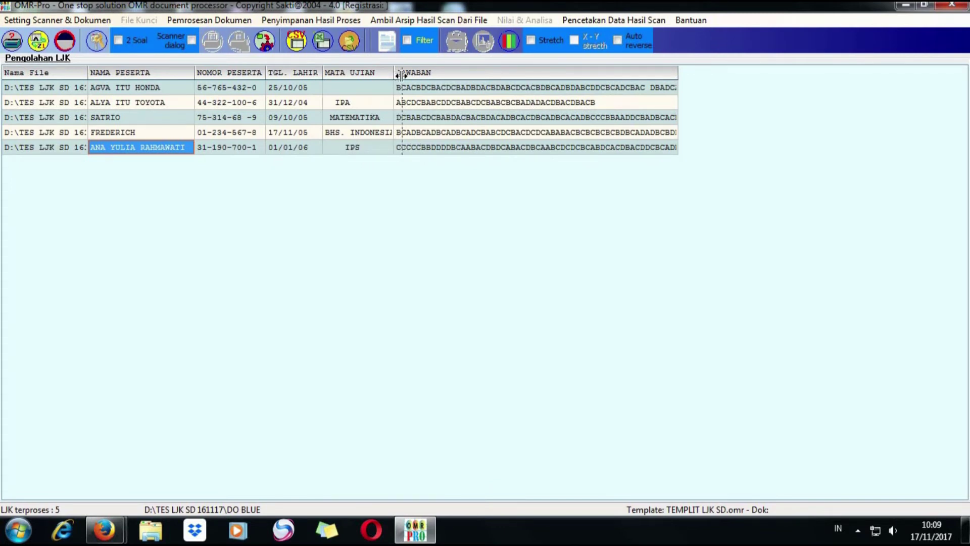
# Widen the MATA UJIAN column slightly and validate the conversion of the first participant's scanned sheet.
pyautogui.moveTo(393, 73); pyautogui.dragTo(401, 74)
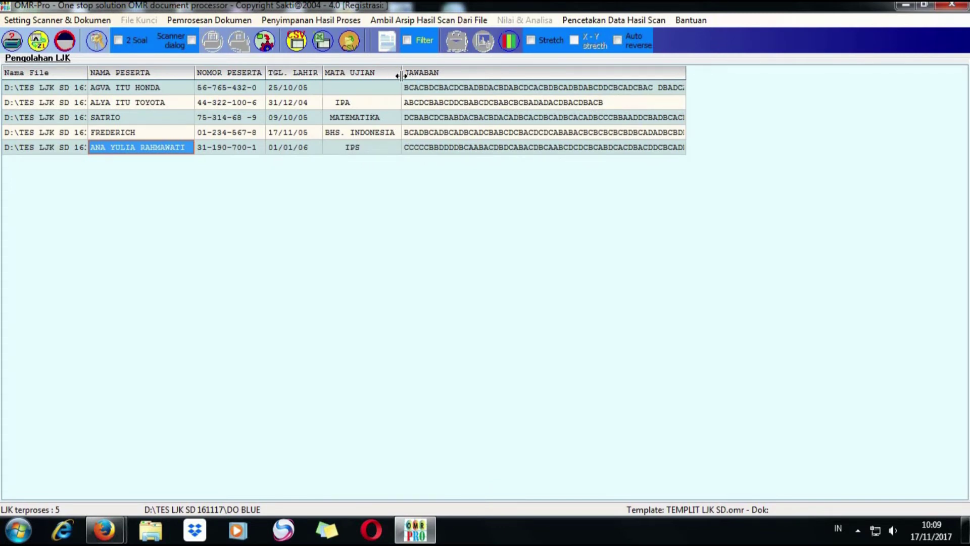
pyautogui.doubleClick(363, 98)
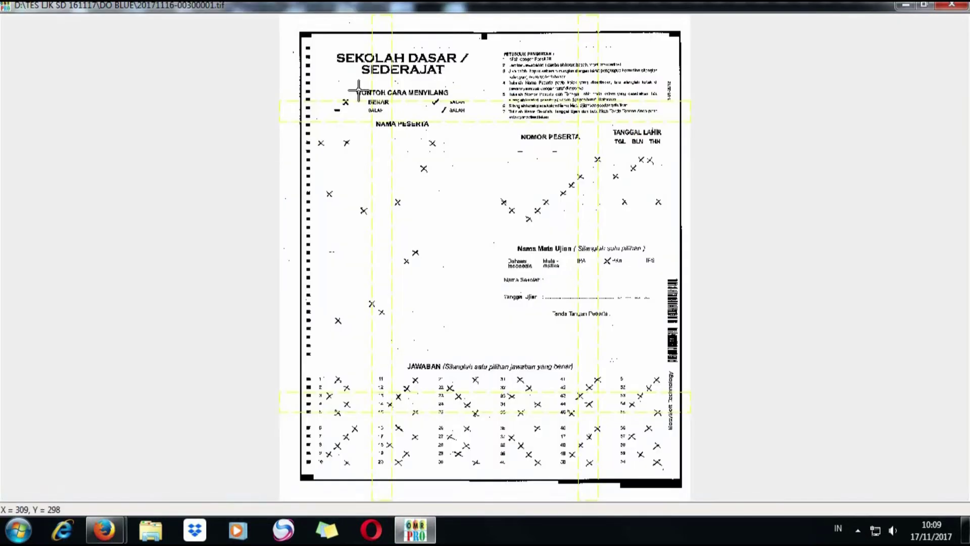
pyautogui.rightClick(359, 92)
pyautogui.click(435, 242)
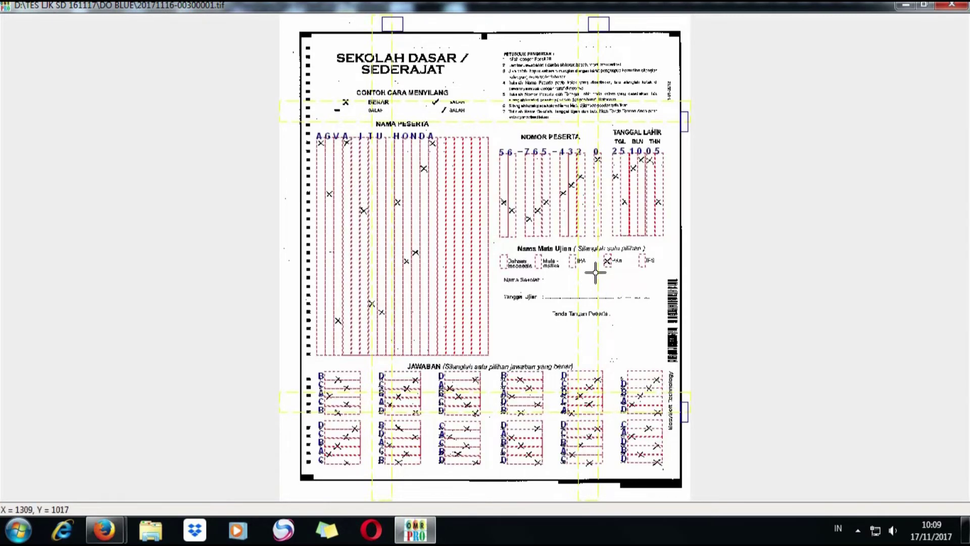
# Place the upper-left and lower-right reference points on the outer frame corners of the first scanned sheet.
pyautogui.rightClick(310, 117)
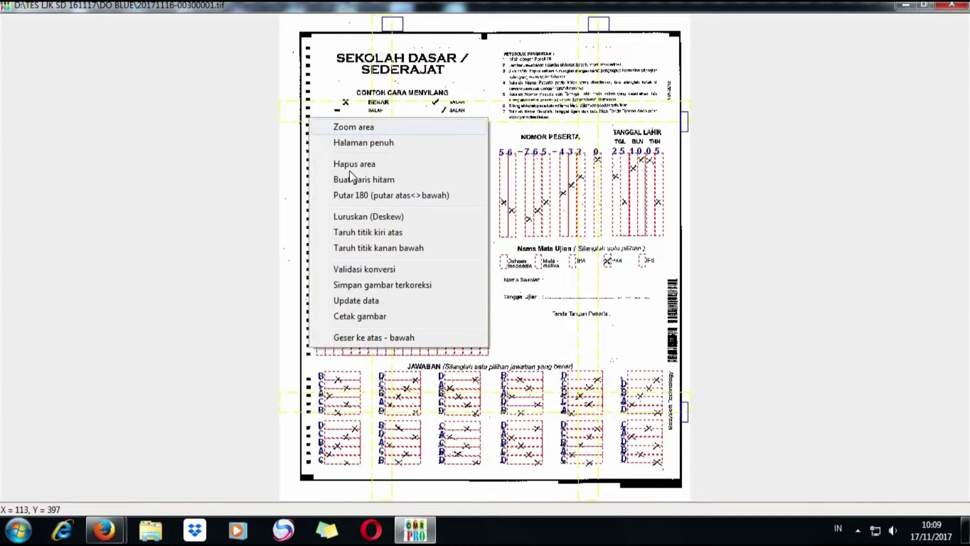
pyautogui.click(354, 232)
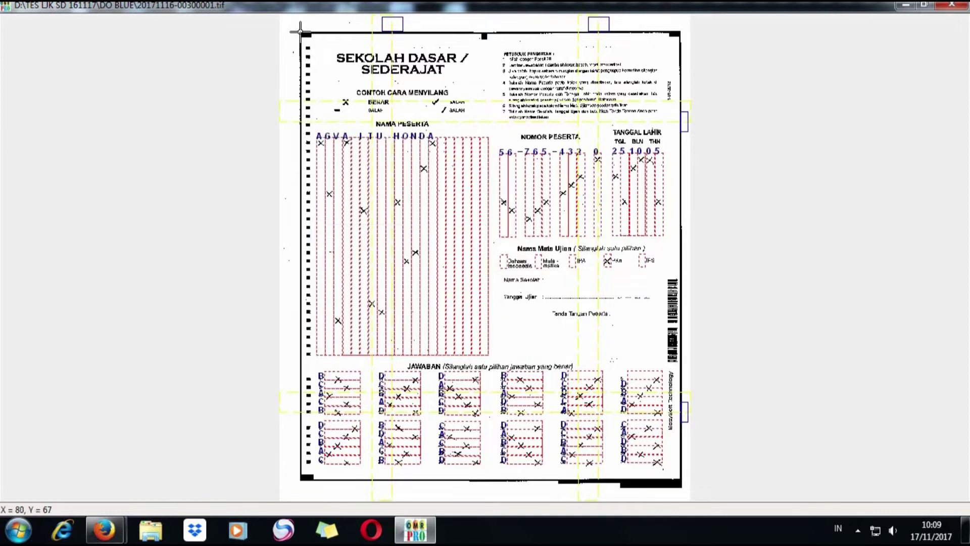
pyautogui.click(302, 32)
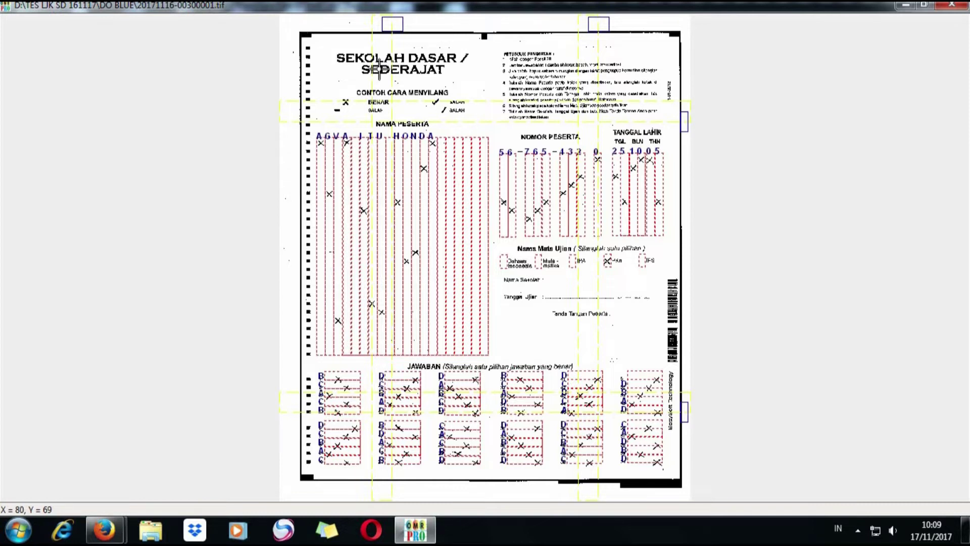
pyautogui.rightClick(668, 293)
pyautogui.click(741, 195)
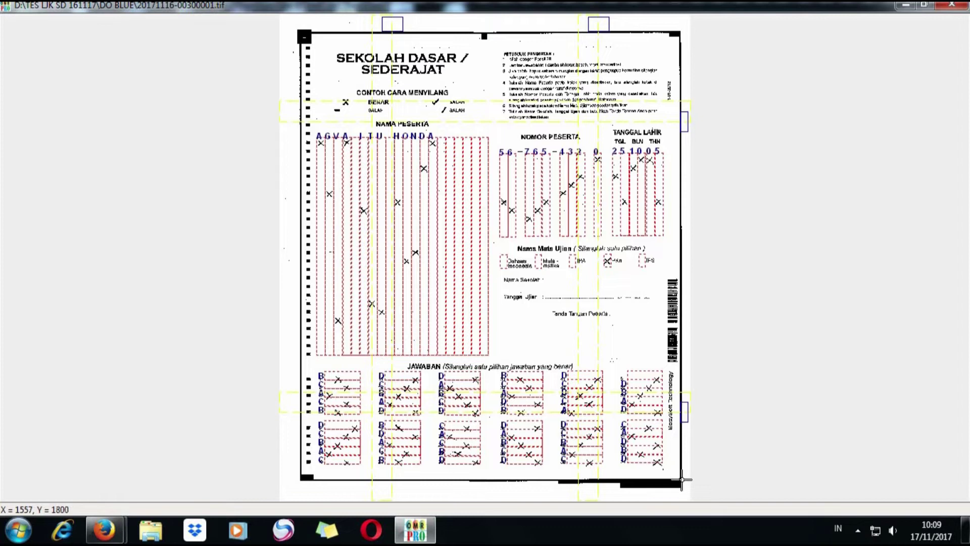
pyautogui.click(680, 479)
# Validate the first sheet's conversion again with the new reference points and close the image.
pyautogui.rightClick(523, 353)
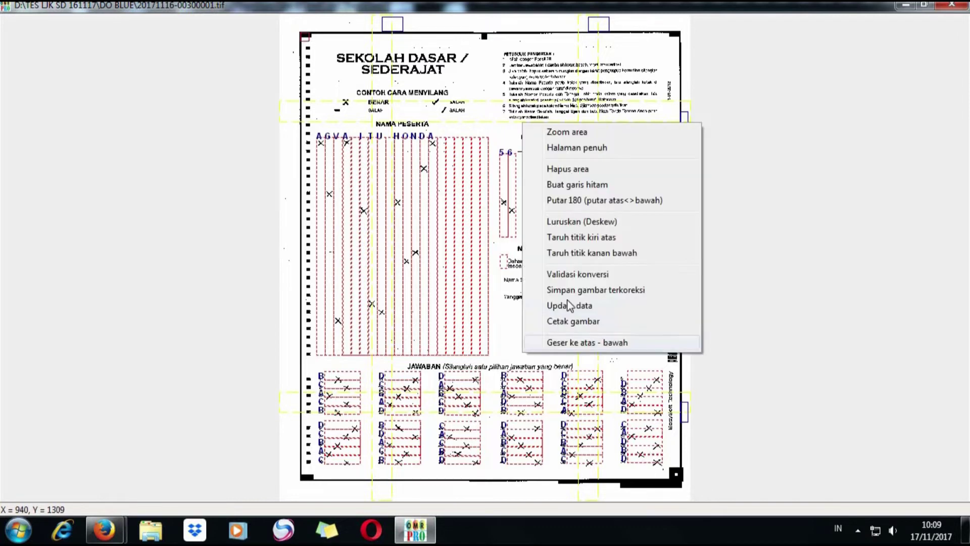
pyautogui.click(575, 274)
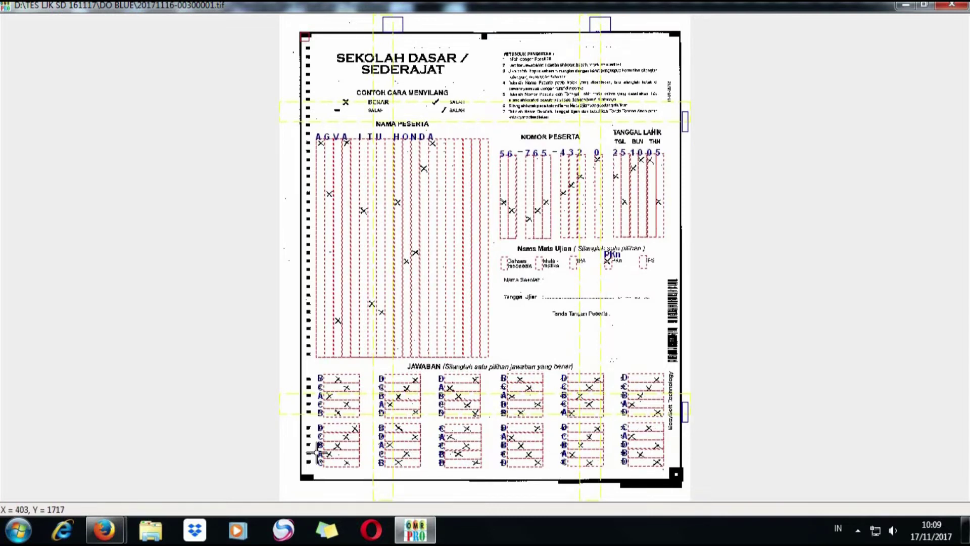
pyautogui.click(952, 7)
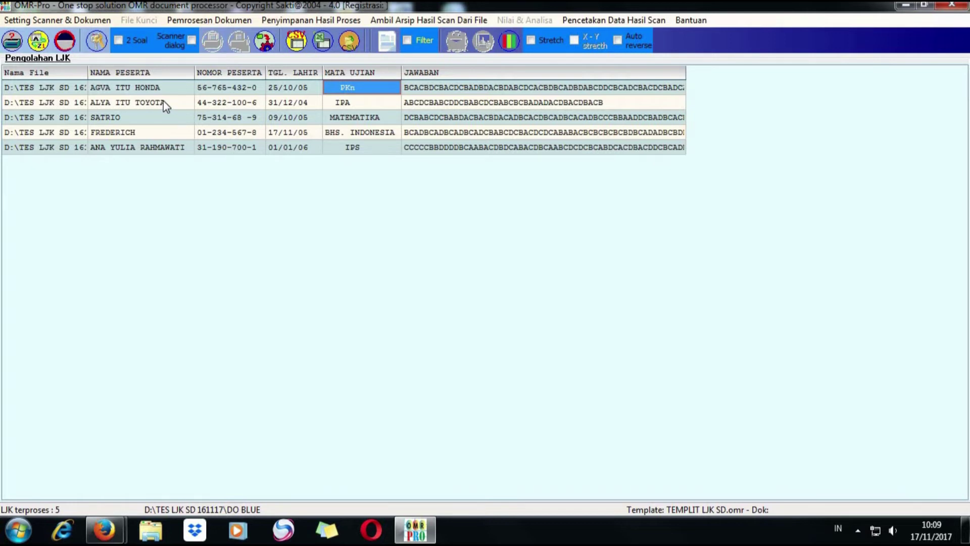
# Define the question group MATEMATIKA covering questions 1 to 60 with a maximum score of 100.
pyautogui.click(62, 21)
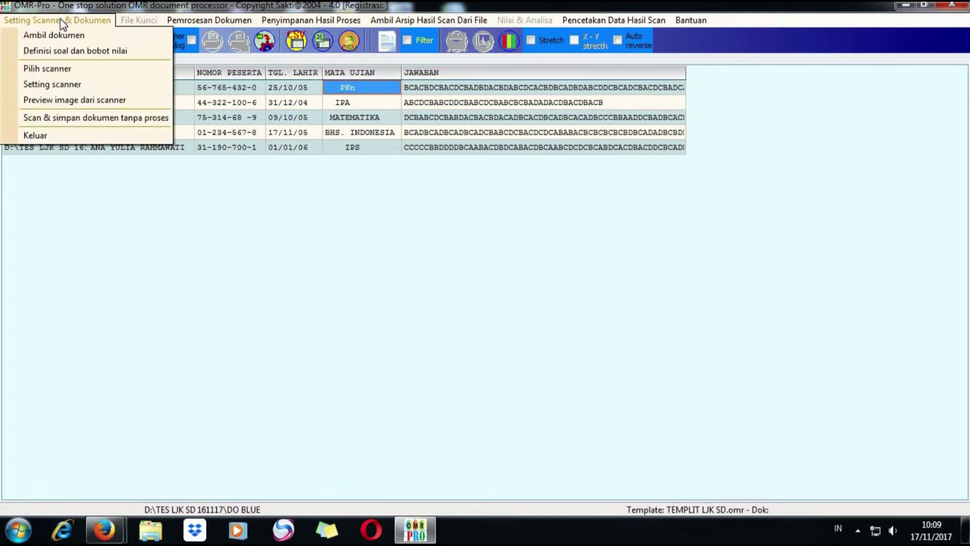
pyautogui.click(61, 50)
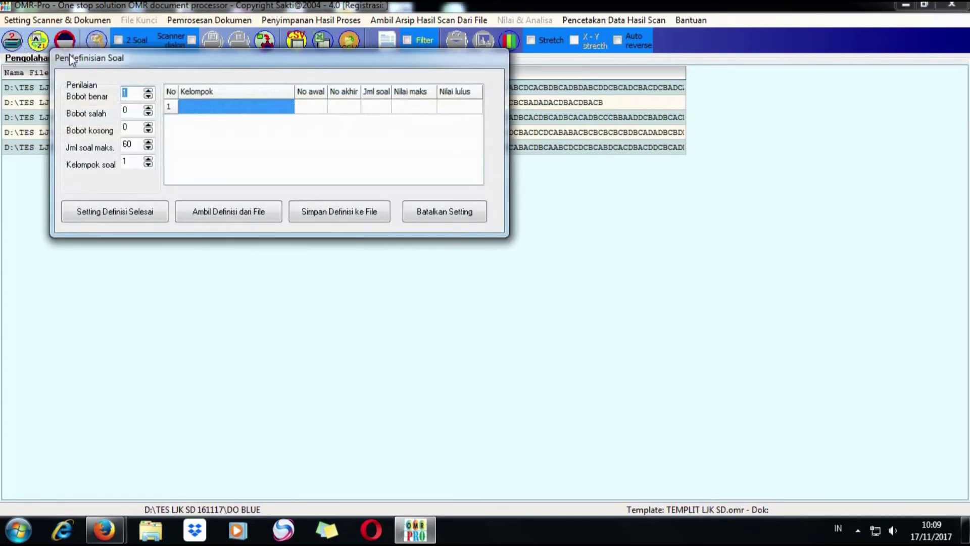
pyautogui.click(195, 112)
pyautogui.write('M')
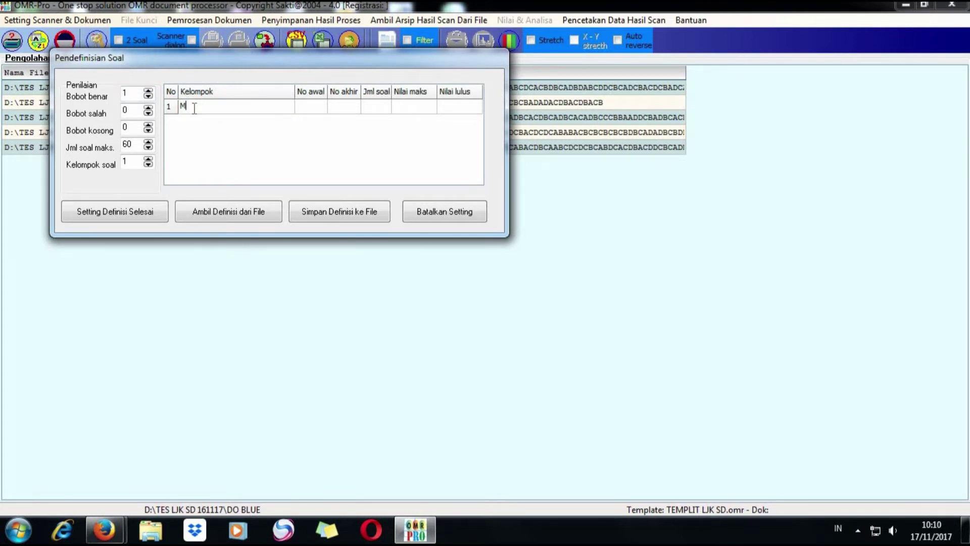
pyautogui.write('ATEMATIKA')
pyautogui.click(316, 109)
pyautogui.write('1')
pyautogui.click(346, 109)
pyautogui.write('60')
pyautogui.click(382, 108)
pyautogui.click(404, 107)
pyautogui.write('100')
# Try a passing score of 80 for the MATEMATIKA group and clear it.
pyautogui.click(444, 112)
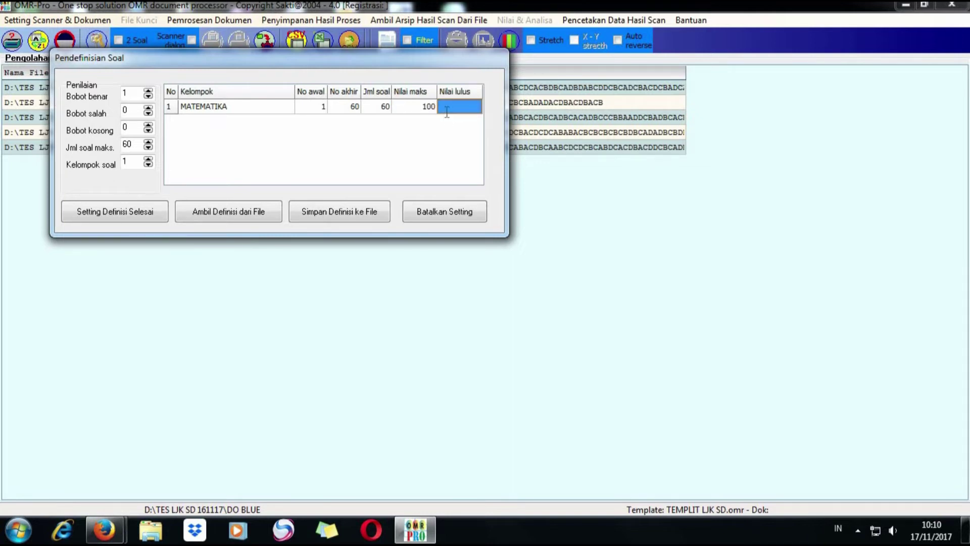
pyautogui.write('80')
pyautogui.press('BackSpace')
pyautogui.press('BackSpace')
# Try a higher correct-answer weight with a new maximum score and a passing score of 350 for MATEMATIKA.
pyautogui.click(148, 92)
pyautogui.click(148, 92)
pyautogui.click(148, 92)
pyautogui.click(425, 110)
pyautogui.click(426, 110)
pyautogui.hotkey('shift', 'Home')
pyautogui.write('4')
pyautogui.click(454, 110)
pyautogui.write('350')
# Restore the correct-answer weight to 1 and the MATEMATIKA maximum score to 100.
pyautogui.click(148, 97)
pyautogui.click(148, 97)
pyautogui.click(148, 97)
pyautogui.click(148, 98)
pyautogui.click(148, 92)
pyautogui.click(425, 108)
pyautogui.write('100')
pyautogui.write('0')
pyautogui.press('BackSpace')
# Add a second question group named FISIKA and end the MATEMATIKA group at question 30.
pyautogui.click(148, 160)
pyautogui.click(215, 126)
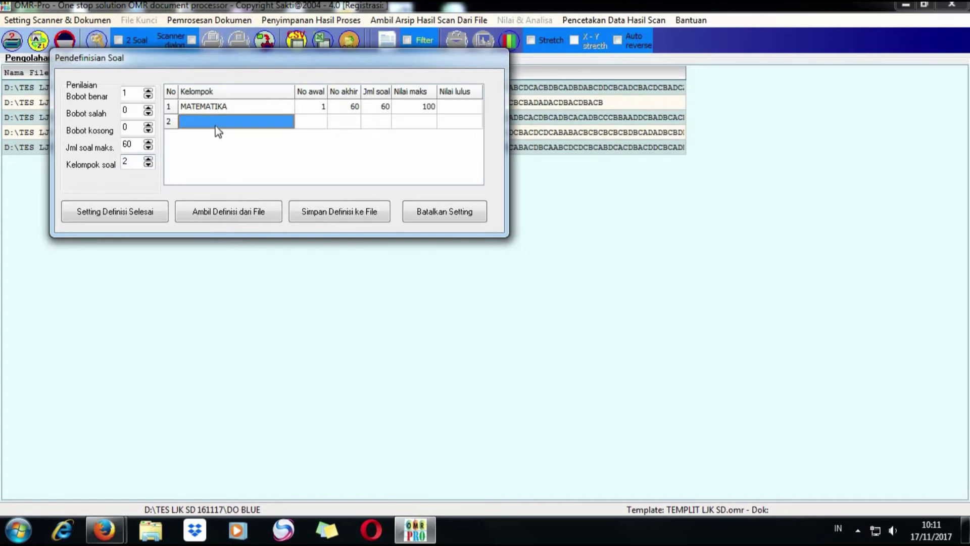
pyautogui.click(208, 124)
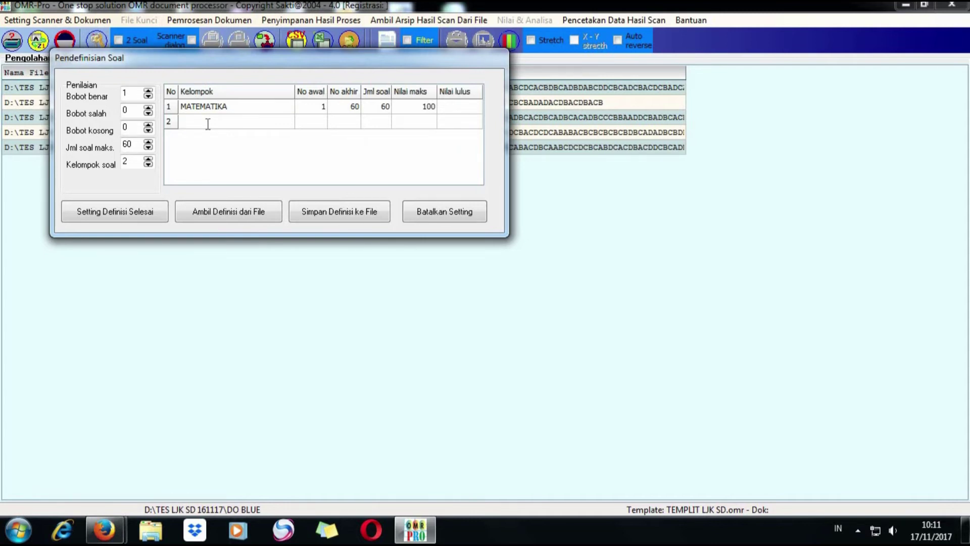
pyautogui.write('FISIKA')
pyautogui.click(355, 108)
pyautogui.click(352, 108)
pyautogui.write('30')
pyautogui.click(380, 110)
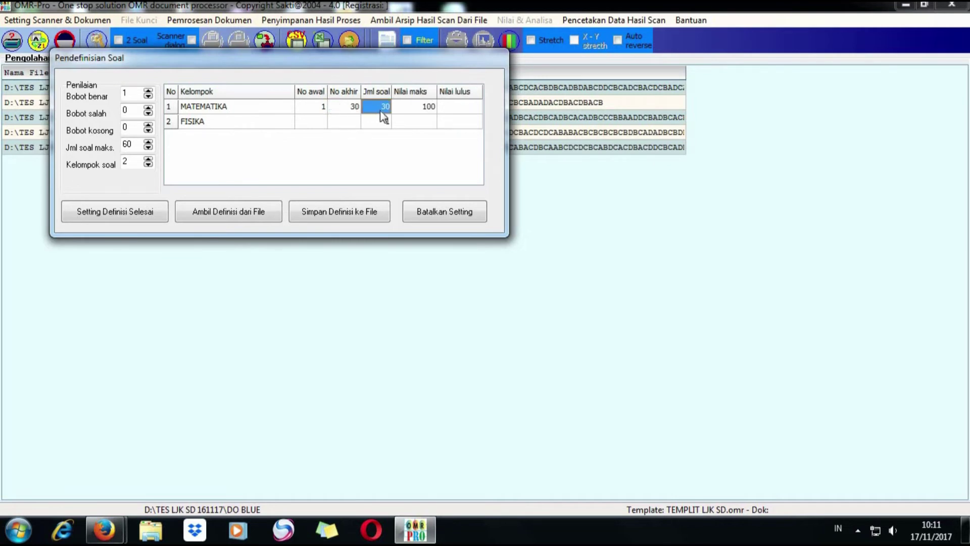
# Set the FISIKA group to questions 31 to 60 with a maximum score of 100.
pyautogui.click(321, 122)
pyautogui.click(323, 124)
pyautogui.write('31')
pyautogui.click(346, 122)
pyautogui.click(352, 128)
pyautogui.write('60')
pyautogui.click(379, 124)
pyautogui.click(416, 123)
pyautogui.write('100')
pyautogui.click(453, 123)
pyautogui.click(462, 107)
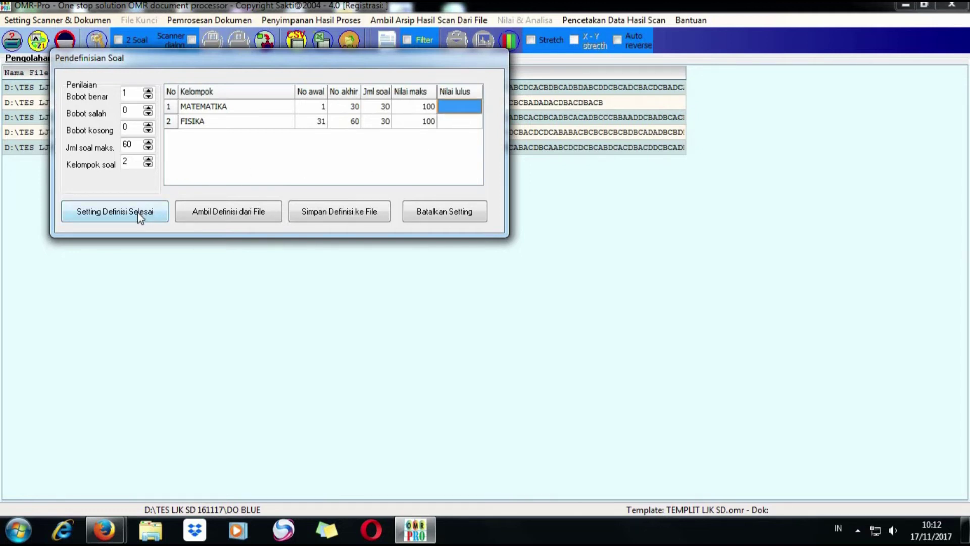
# Reduce the question groups to one and set MATEMATIKA's last question number to 60.
pyautogui.click(148, 165)
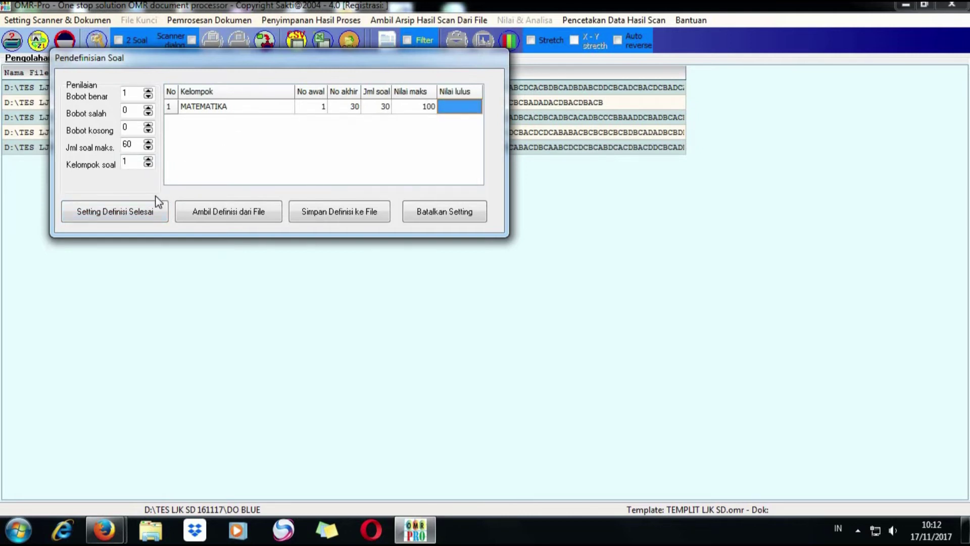
pyautogui.click(355, 108)
pyautogui.write('6')
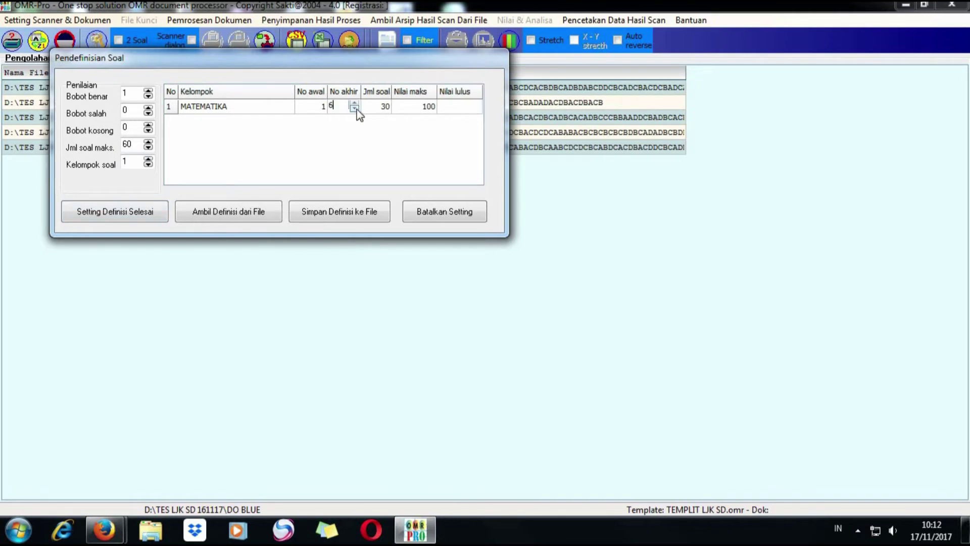
pyautogui.write('0')
pyautogui.click(376, 108)
# Finish the question definition and enter the answer key D, B, C, A, D, B, D, C, A, D, B for questions 1 to 11.
pyautogui.click(121, 211)
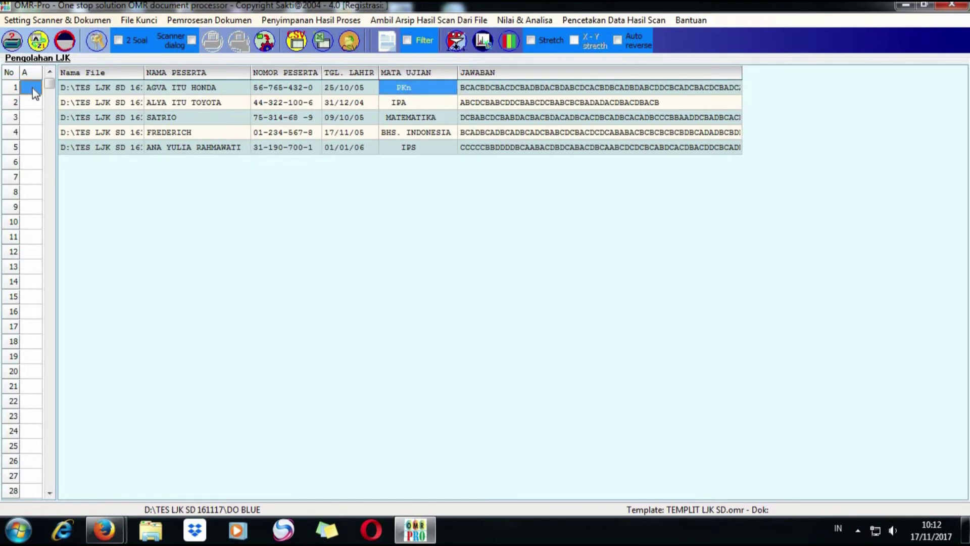
pyautogui.write('D')
pyautogui.write('BC')
pyautogui.write('A')
pyautogui.write('D')
pyautogui.write('BDCAD')
pyautogui.write('B')
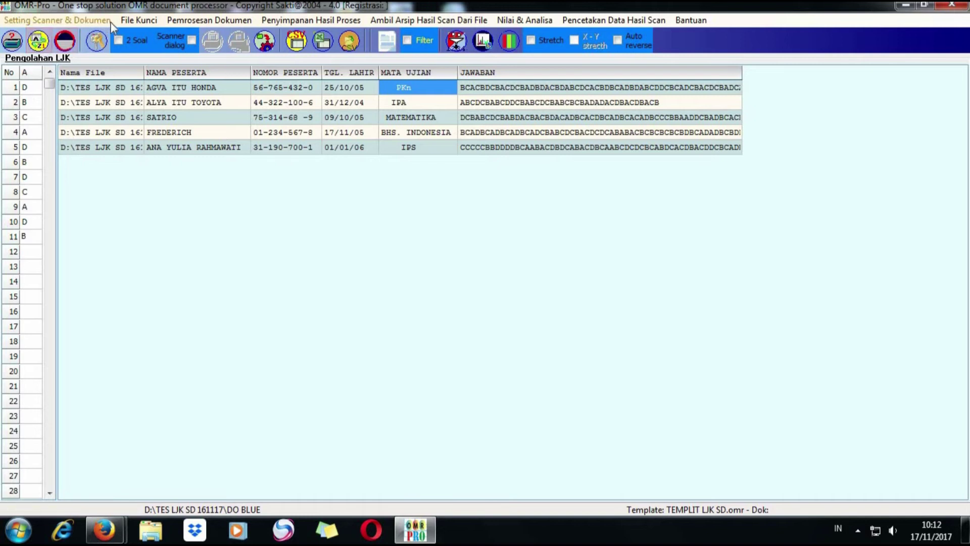
# Load answer key 1 from the scanned image 20171116-00300001.tif in the DO BLUE folder.
pyautogui.click(127, 21)
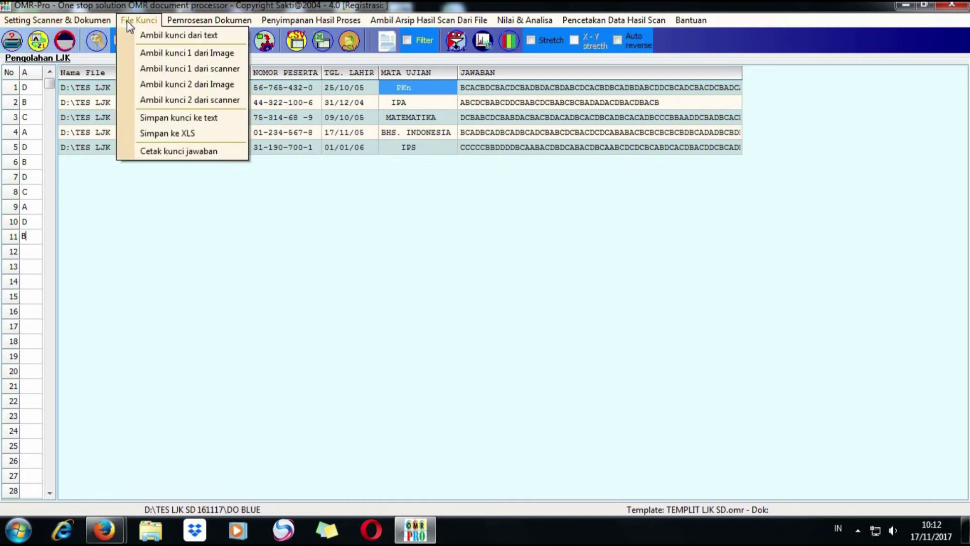
pyautogui.click(167, 53)
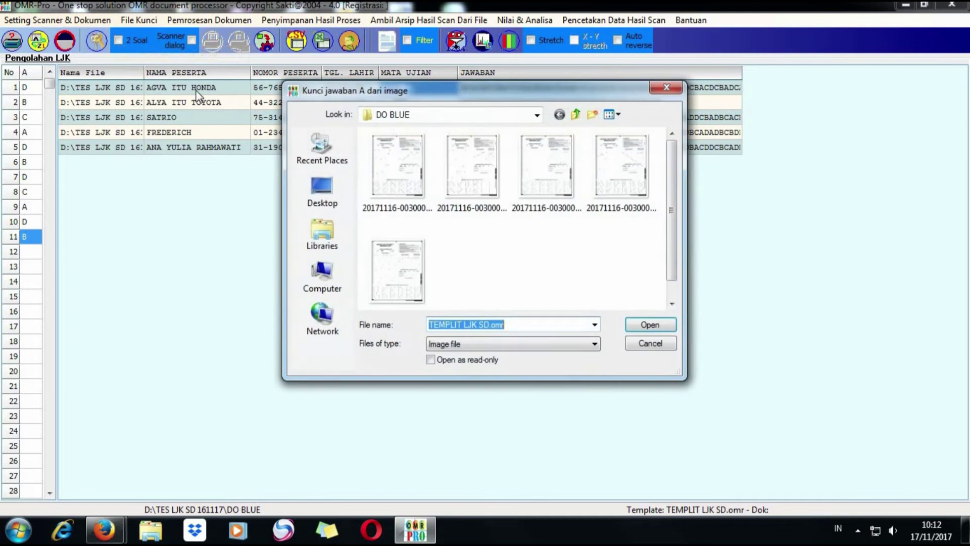
pyautogui.click(410, 204)
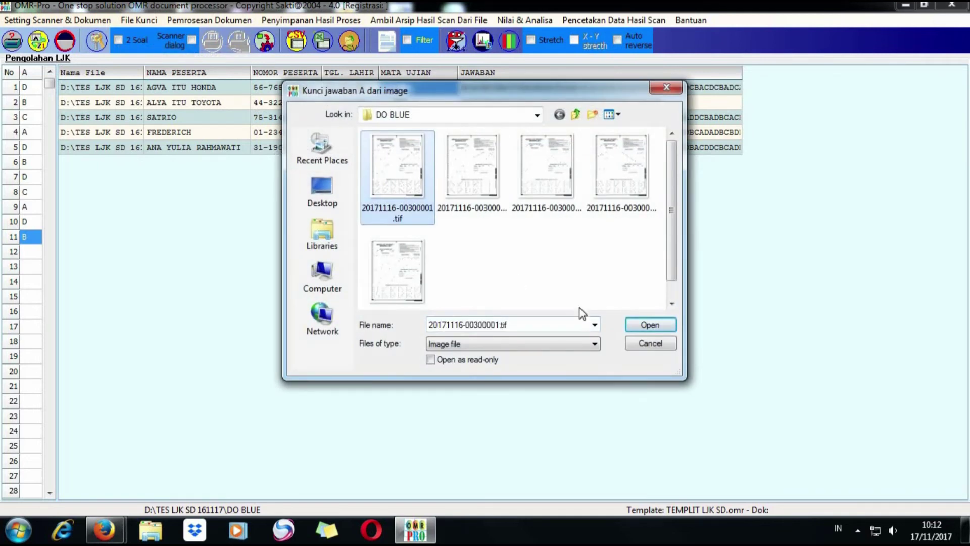
pyautogui.click(649, 326)
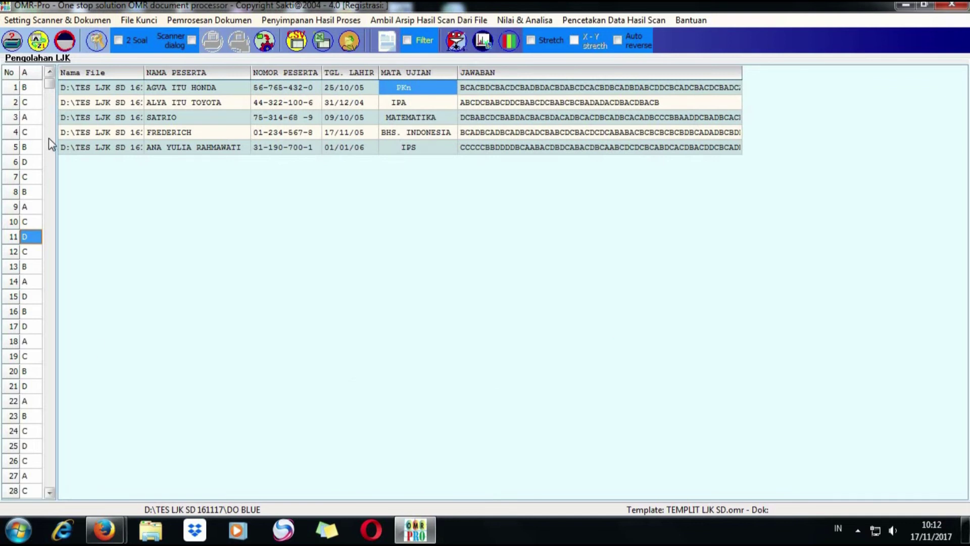
# Fill in the blank answer key entry for question 51 with C.
pyautogui.click(48, 478)
pyautogui.click(47, 479)
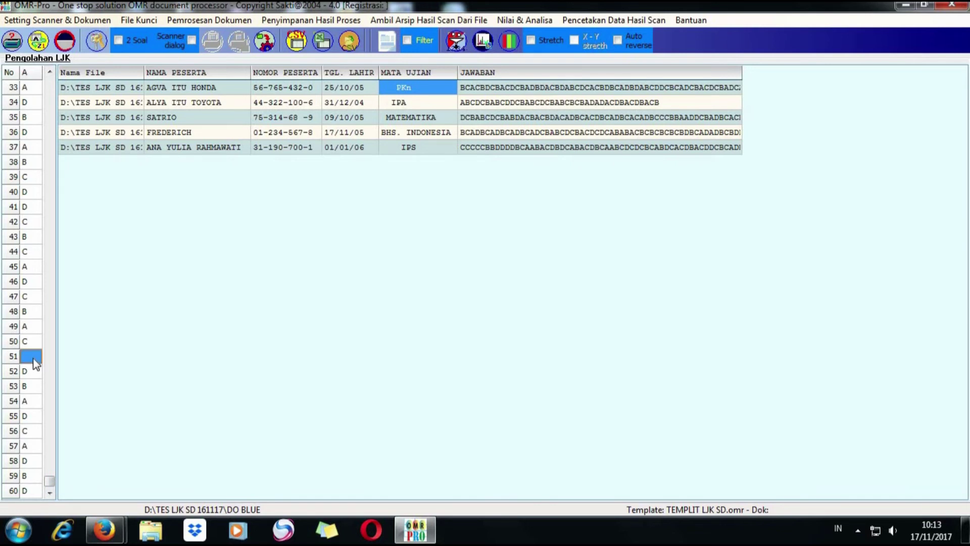
pyautogui.write('C')
# Calculate the students' scores, entering 6 as the class/subject.
pyautogui.click(526, 20)
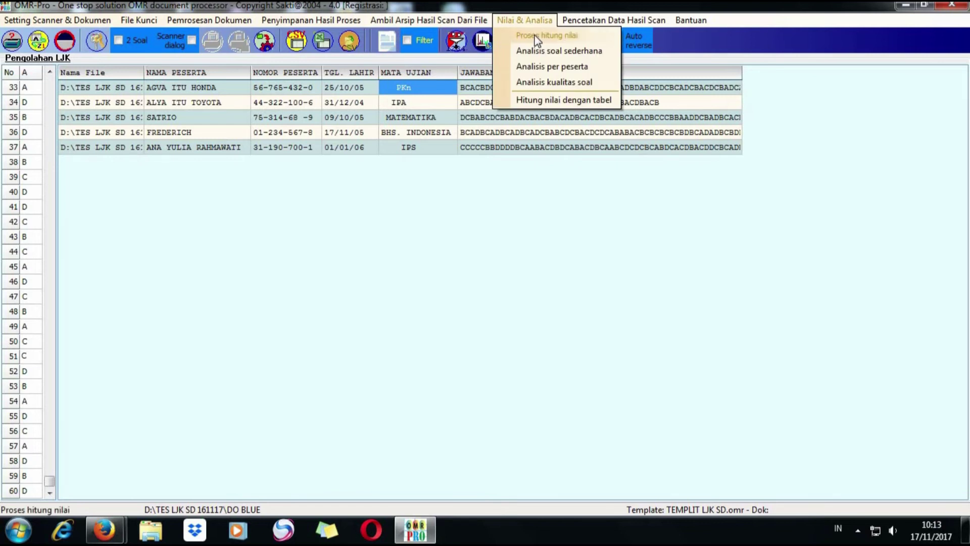
pyautogui.click(536, 41)
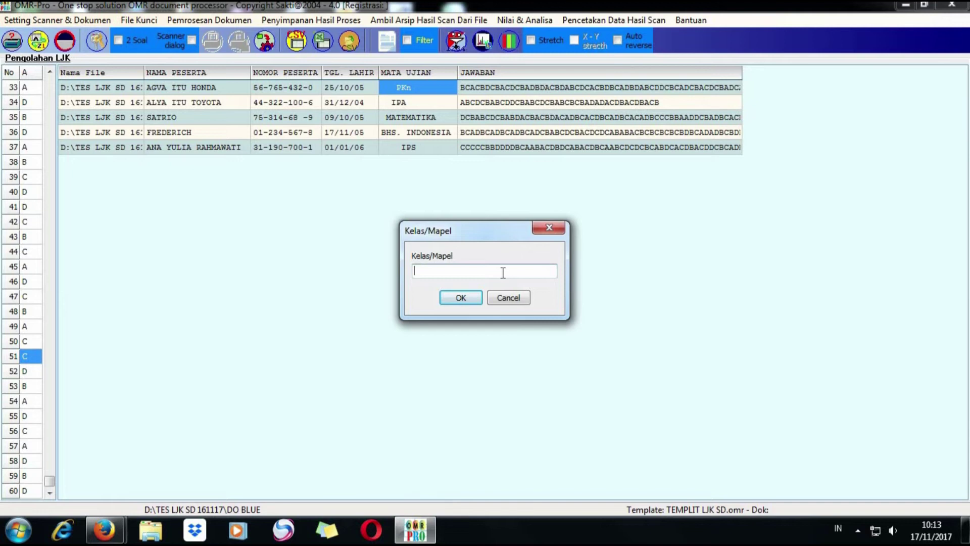
pyautogui.write('6')
pyautogui.click(461, 298)
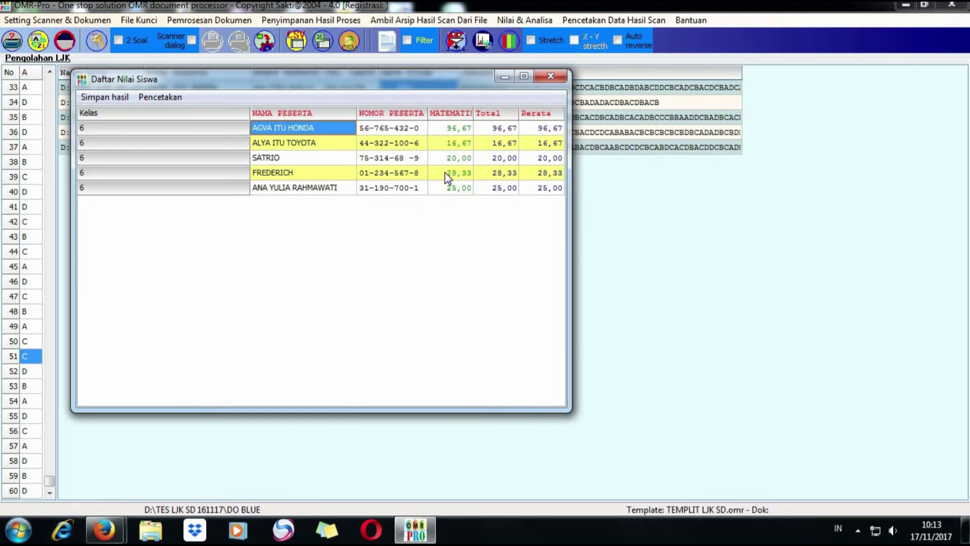
# Sort the score list by MATEMATIKA, NOMOR PESERTA and NAMA PESERTA in turn, ending with participant names in ascending order.
pyautogui.click(443, 116)
pyautogui.click(443, 116)
pyautogui.click(447, 116)
pyautogui.click(399, 115)
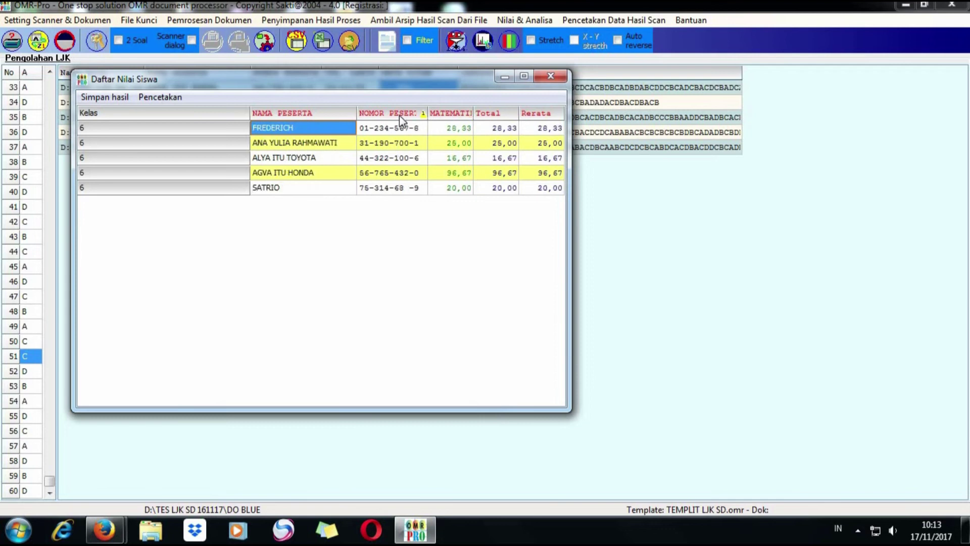
pyautogui.click(399, 115)
pyautogui.click(314, 114)
pyautogui.click(314, 114)
pyautogui.click(315, 114)
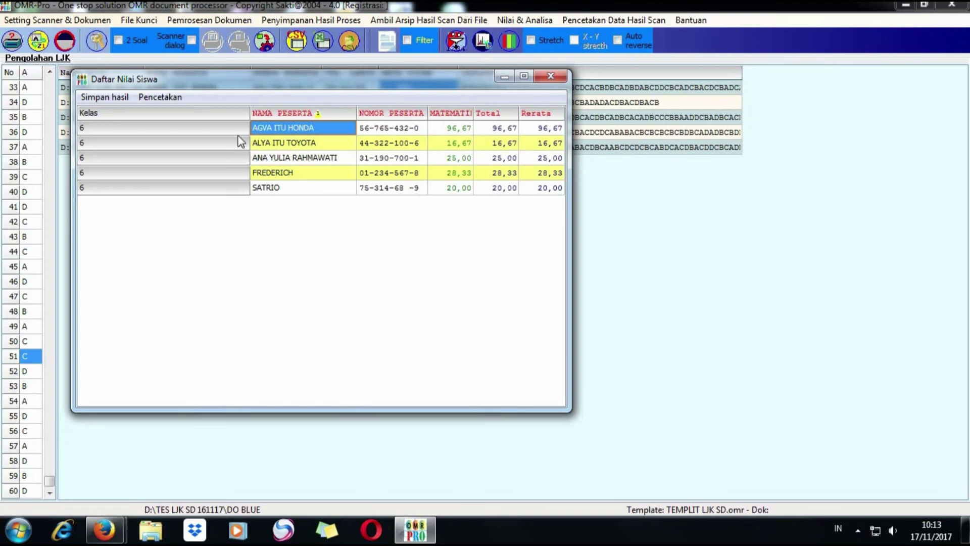
# Save the student score list in XLS format as NILAI in the DO BLUE folder and close the list.
pyautogui.click(104, 97)
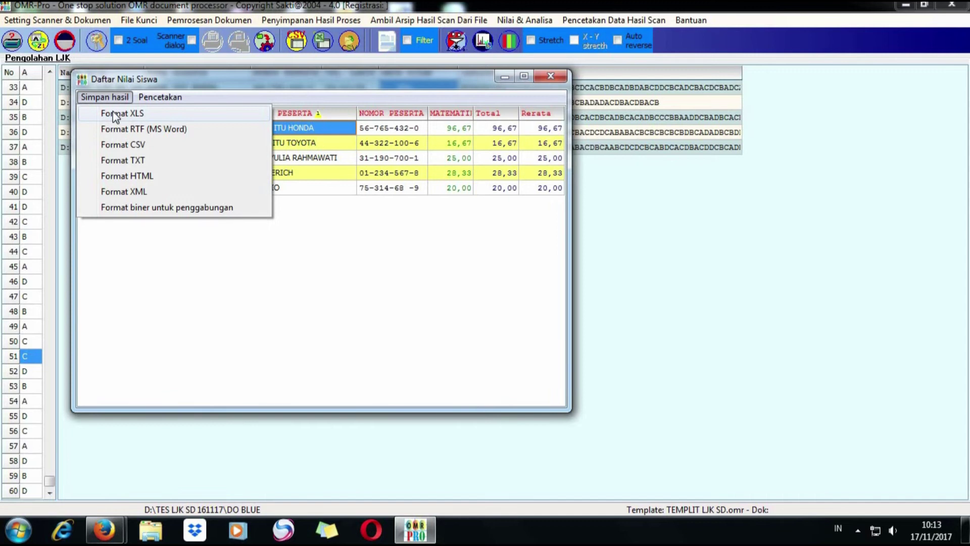
pyautogui.click(115, 114)
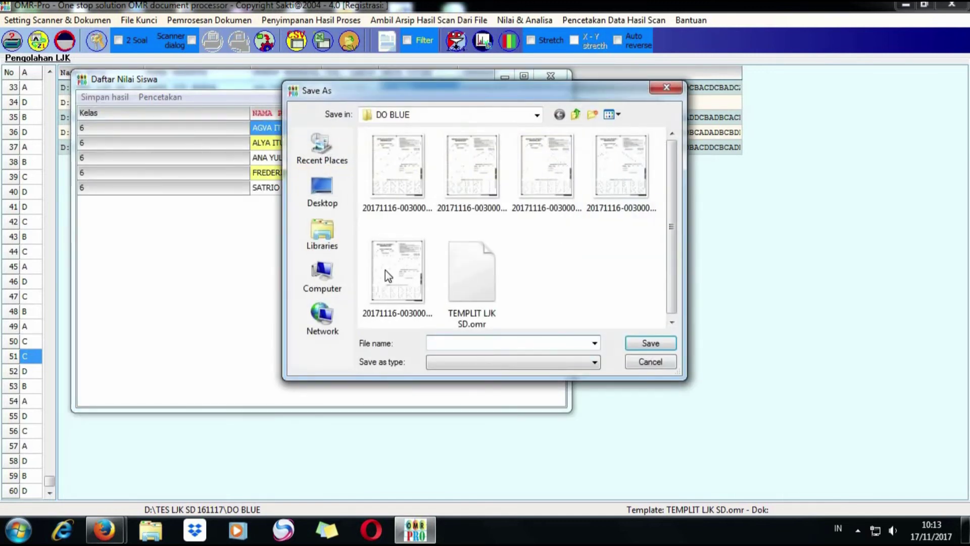
pyautogui.write('NILAI')
pyautogui.click(653, 340)
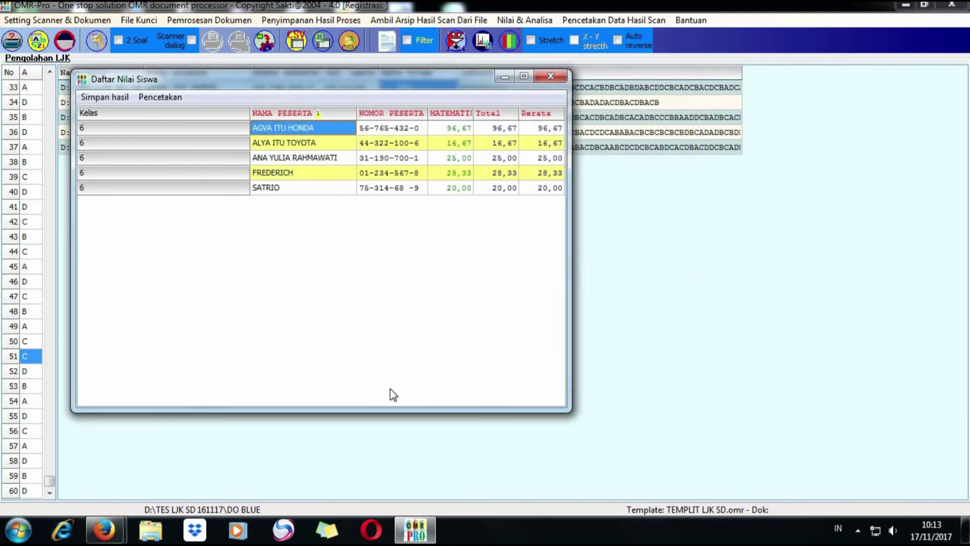
pyautogui.click(550, 78)
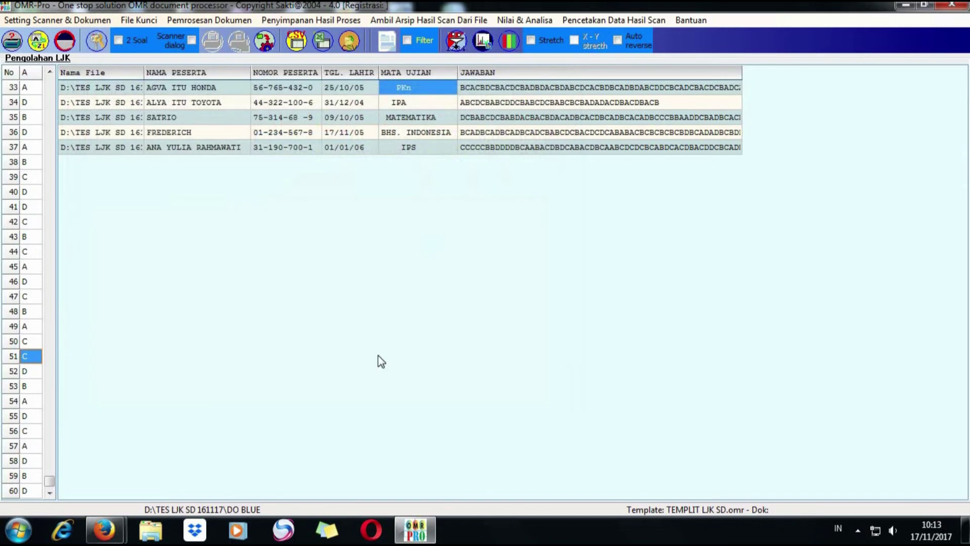
# Switch to Windows Explorer and look through the coba folder inside TES LJK SD 161117 on drive D.
pyautogui.click(151, 536)
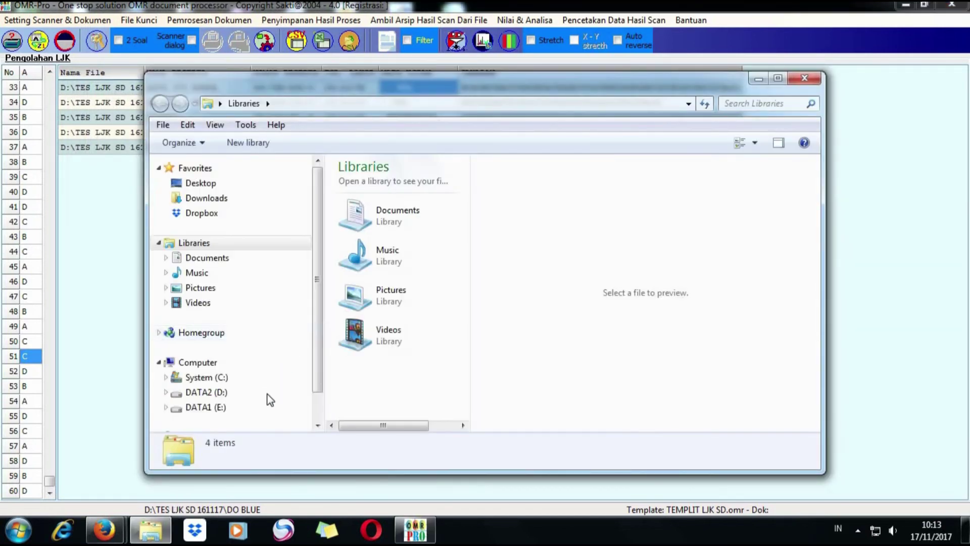
pyautogui.click(267, 393)
pyautogui.click(381, 376)
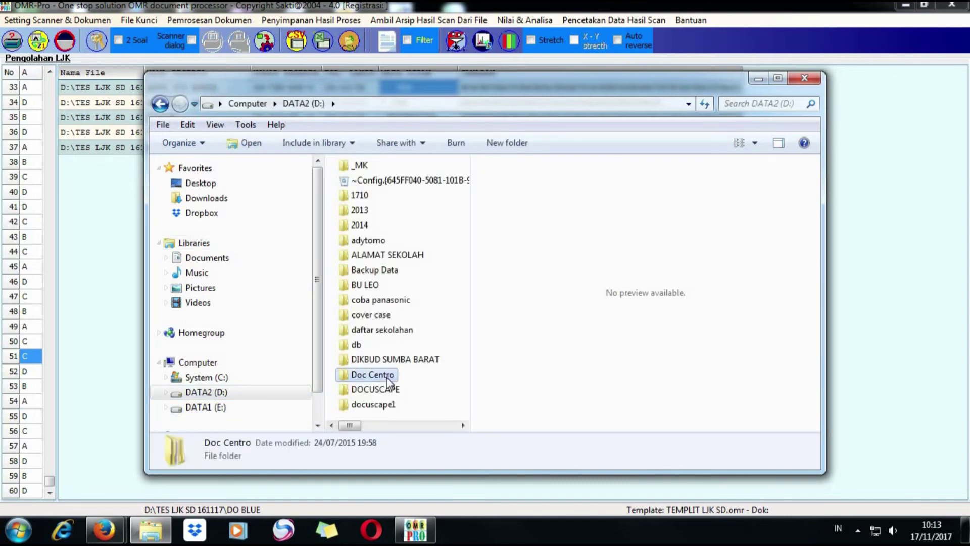
pyautogui.press('t')
pyautogui.doubleClick(384, 289)
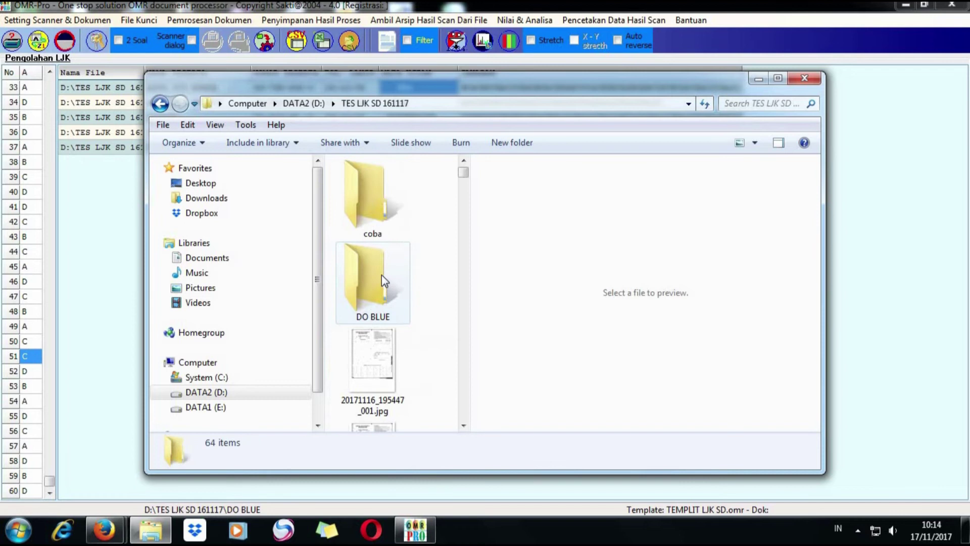
pyautogui.doubleClick(384, 225)
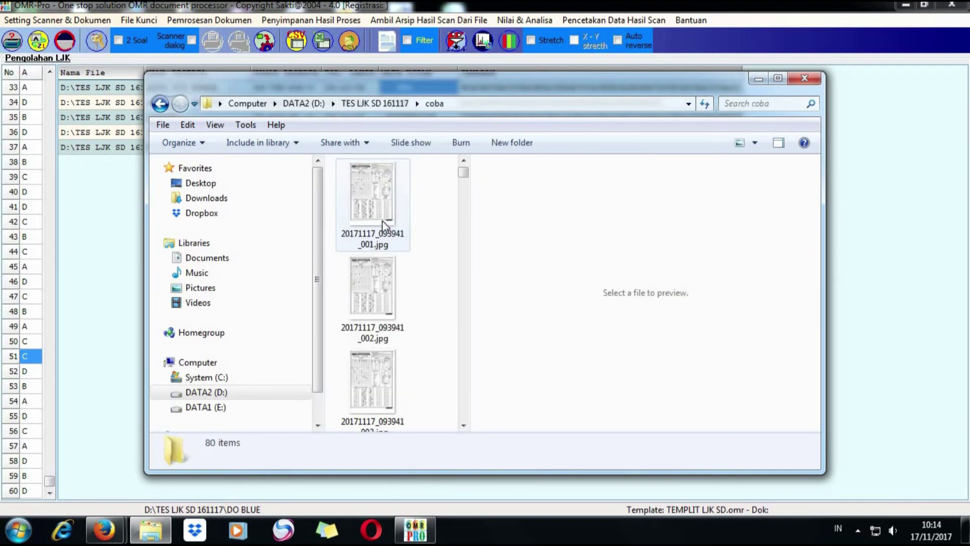
pyautogui.scroll(-2, 464, 186)
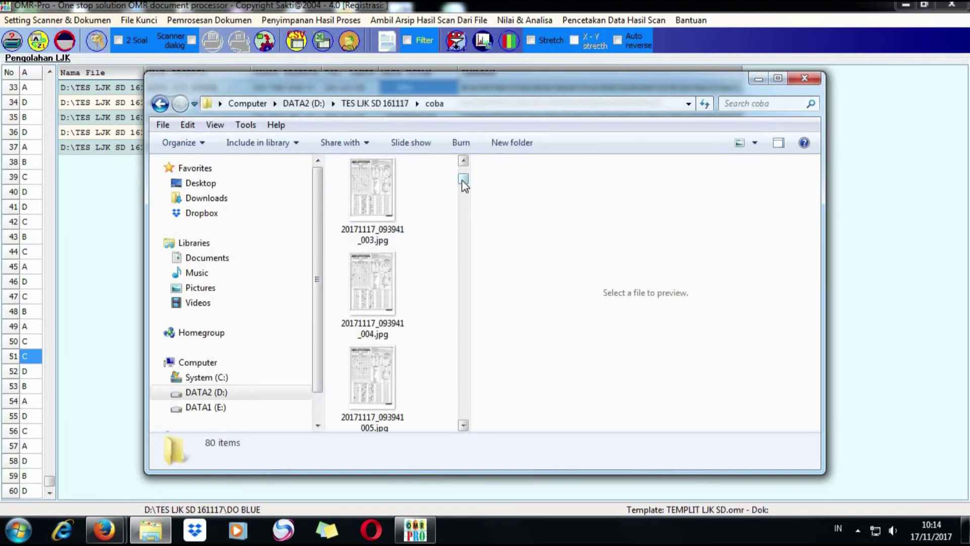
# Look through the folders at the root of drive D, and close the Explorer window.
pyautogui.click(260, 392)
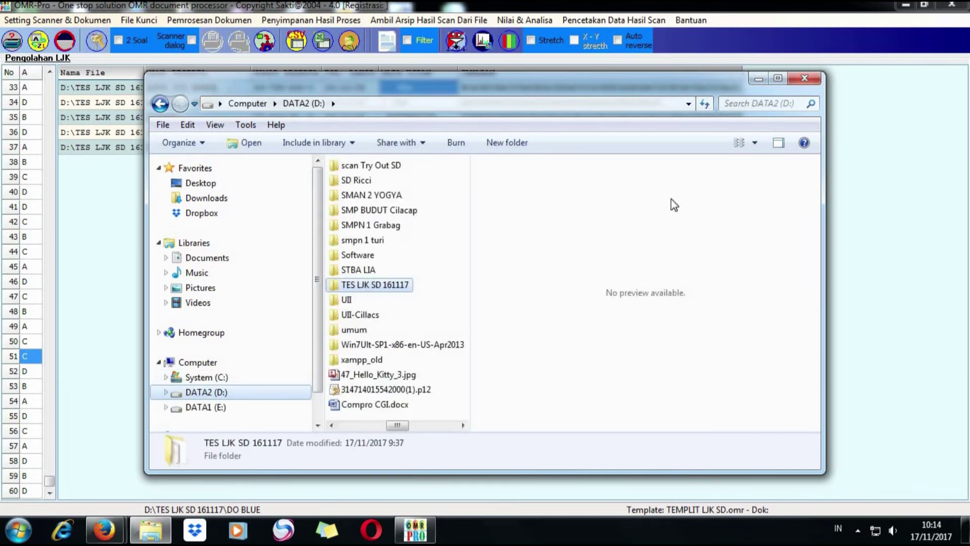
pyautogui.scroll(5, 445, 277)
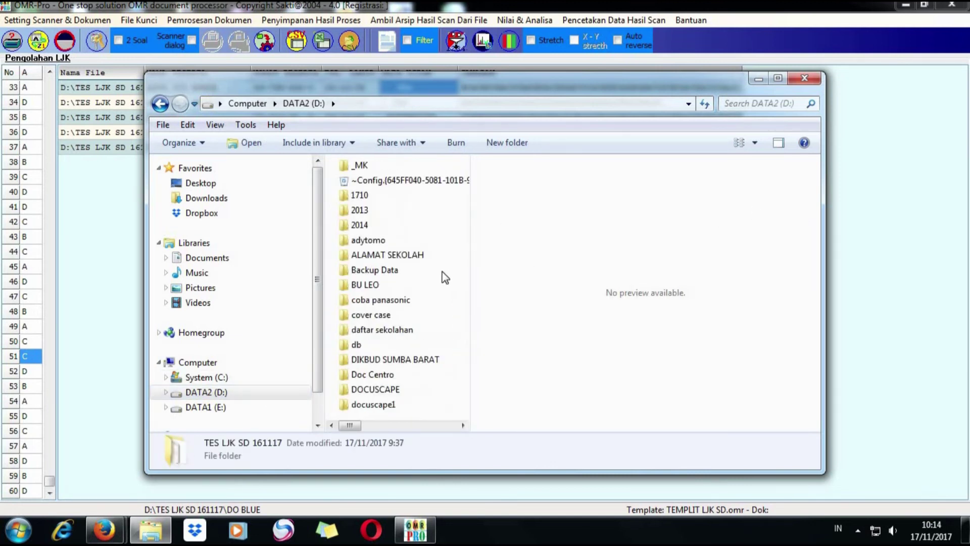
pyautogui.scroll(-5, 444, 276)
pyautogui.scroll(5, 445, 277)
pyautogui.scroll(-5, 444, 277)
pyautogui.scroll(3, 444, 277)
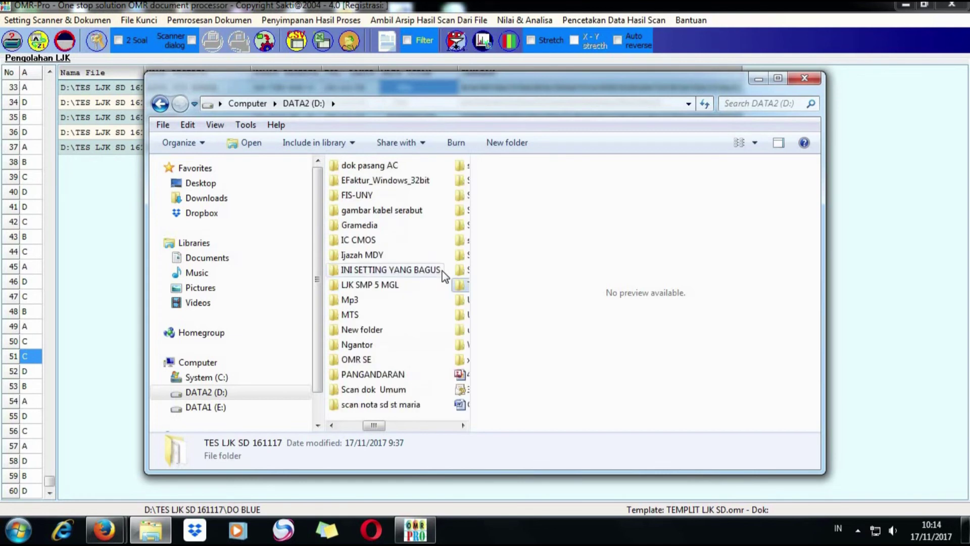
pyautogui.click(352, 425)
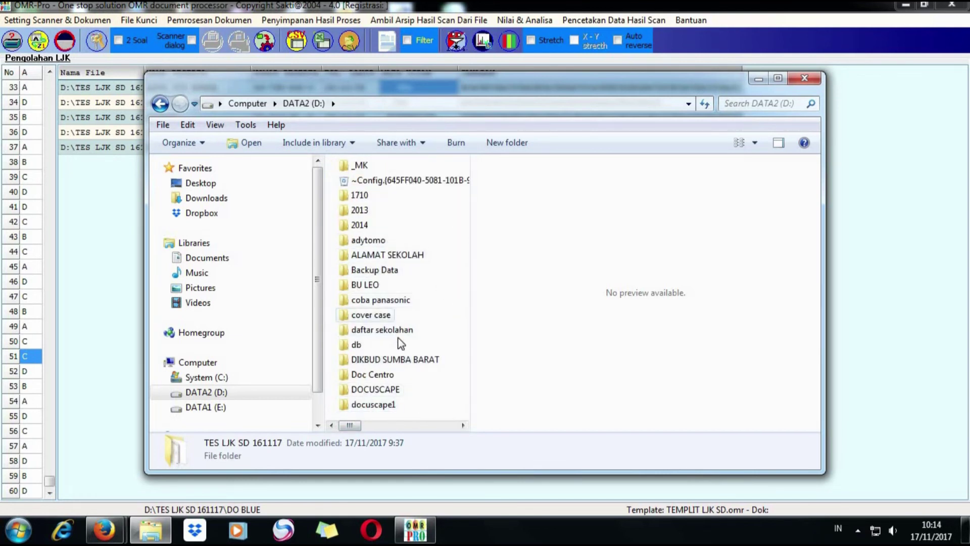
pyautogui.scroll(-1, 392, 377)
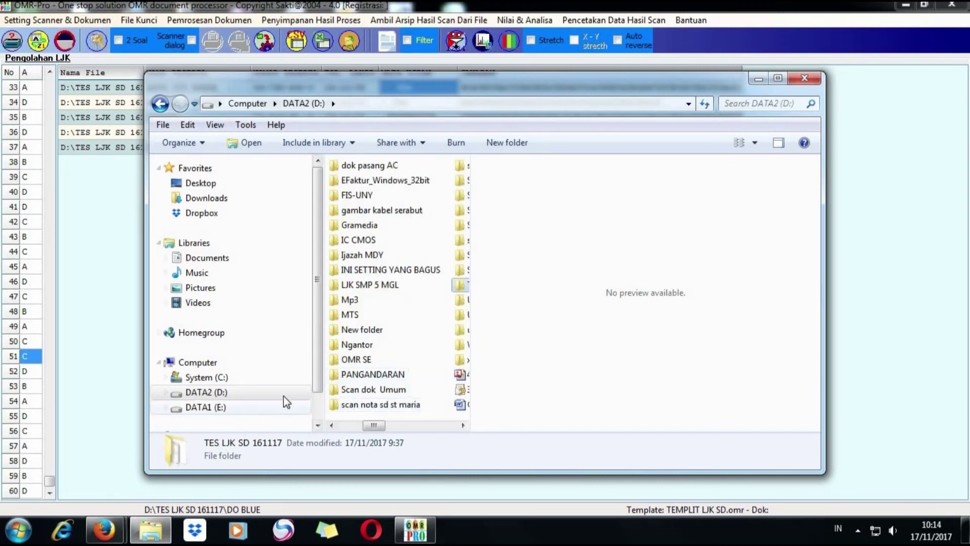
pyautogui.click(804, 80)
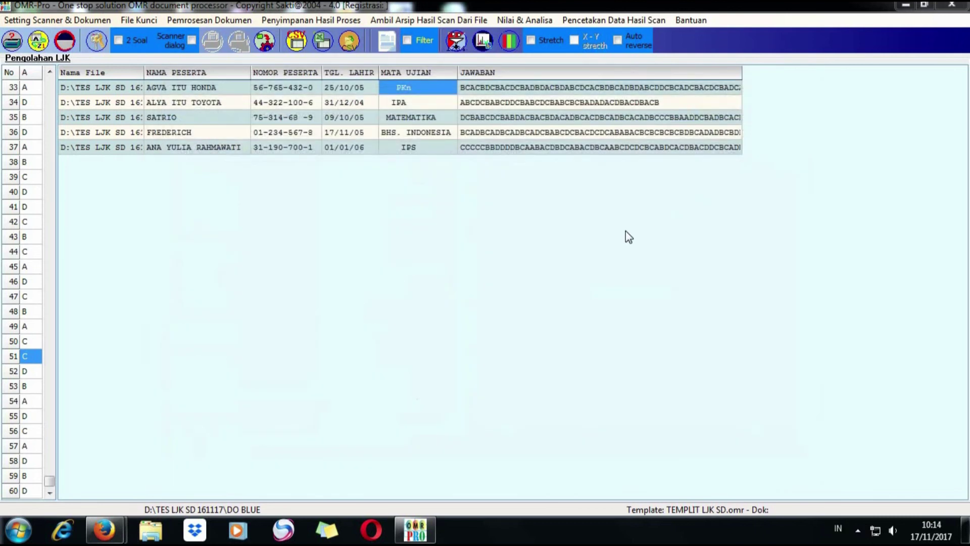
# Run the simple question analysis, review its parameters and export formats, and close the results.
pyautogui.click(541, 23)
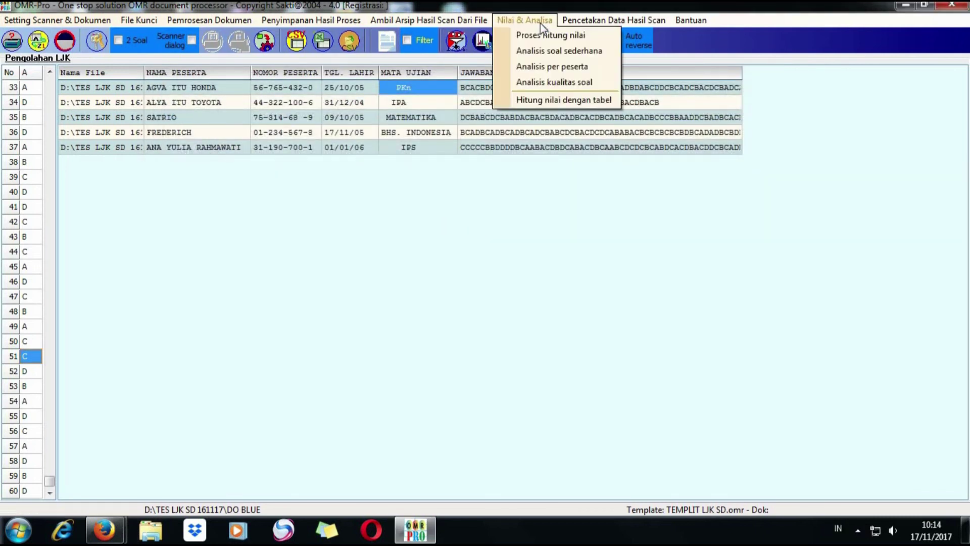
pyautogui.click(539, 51)
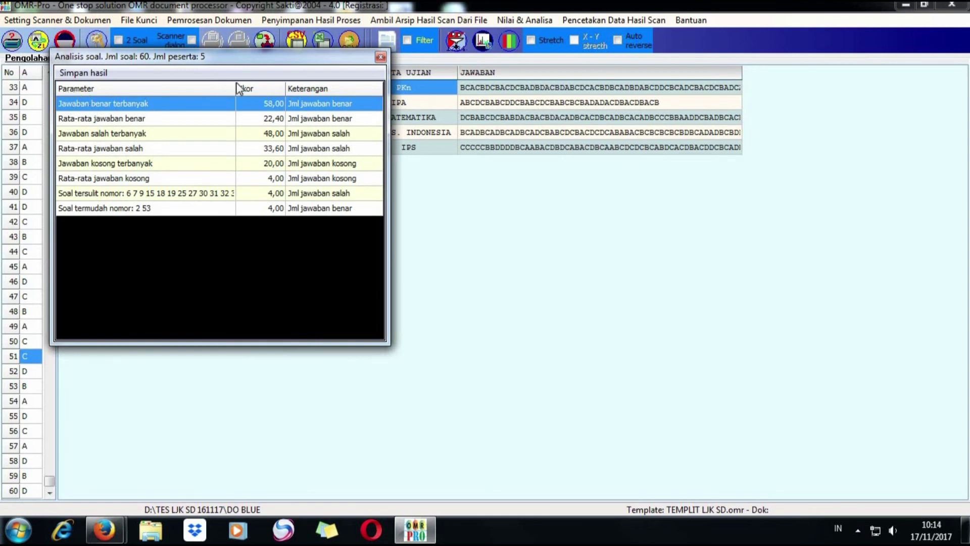
pyautogui.click(101, 73)
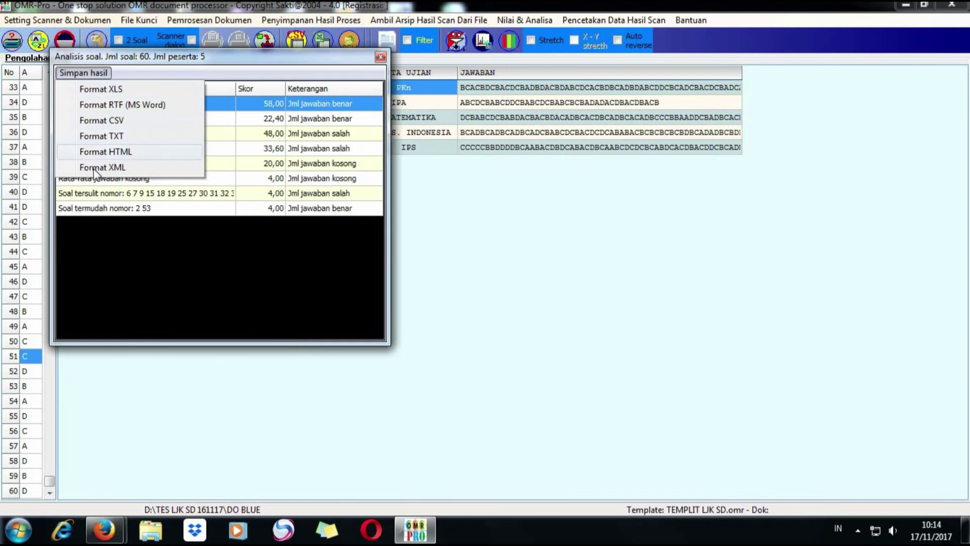
pyautogui.click(381, 57)
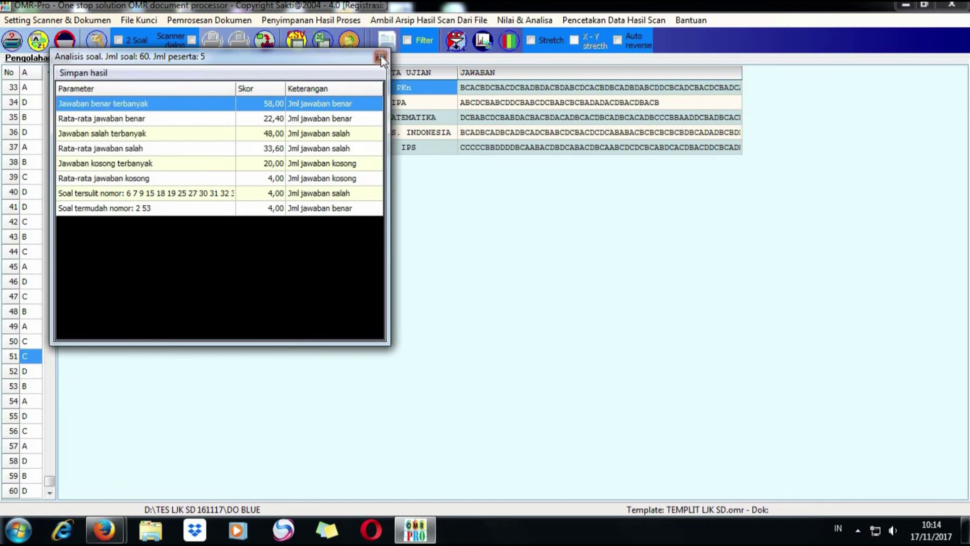
pyautogui.click(381, 57)
# Run the per-participant answer analysis, widen the name, correct-answer and wrong-answer columns to examine them, and close the results.
pyautogui.click(538, 17)
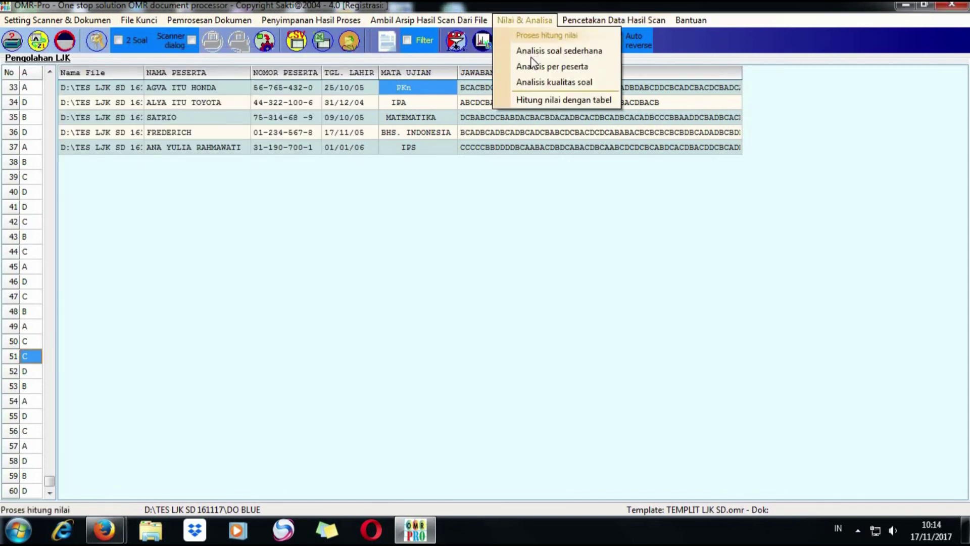
pyautogui.click(555, 68)
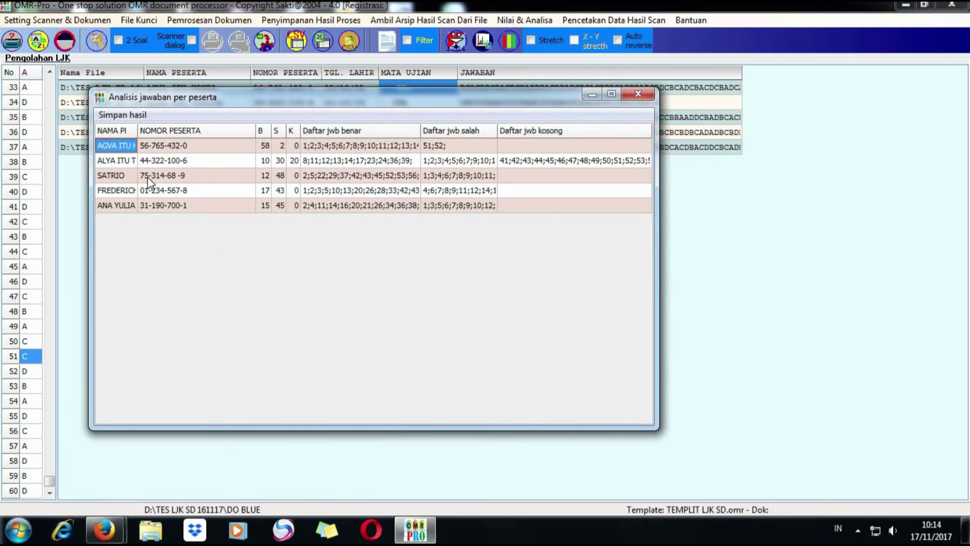
pyautogui.moveTo(137, 131); pyautogui.dragTo(153, 130)
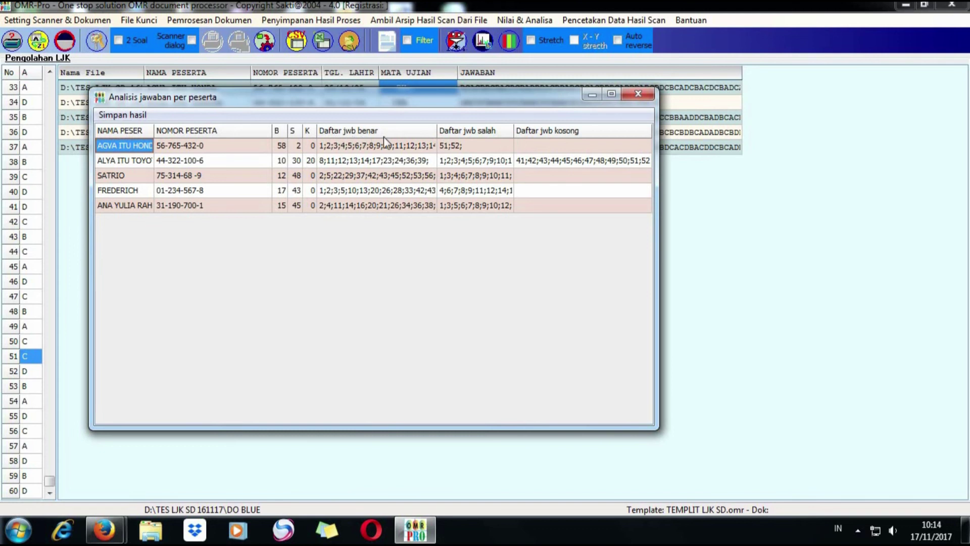
pyautogui.moveTo(437, 132); pyautogui.dragTo(454, 132)
pyautogui.moveTo(532, 130); pyautogui.dragTo(541, 131)
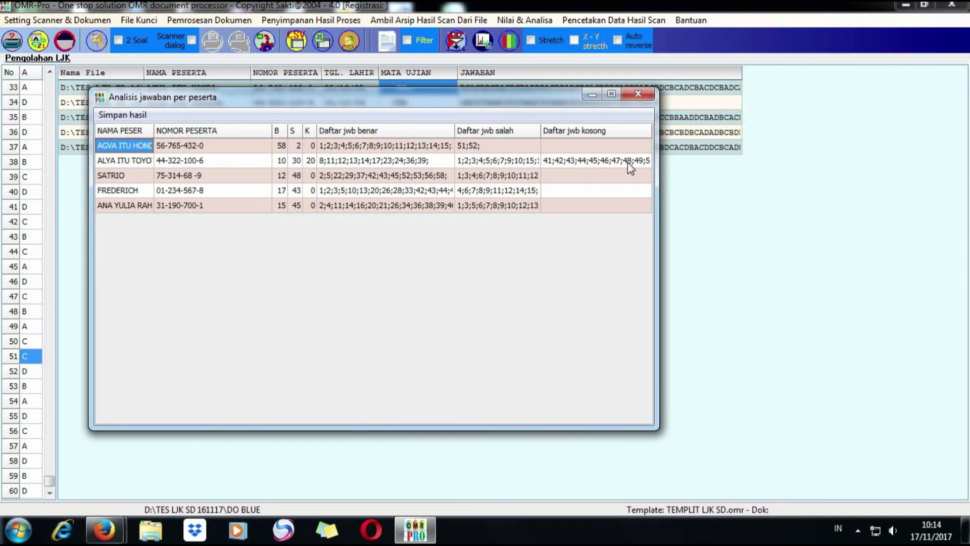
pyautogui.click(123, 115)
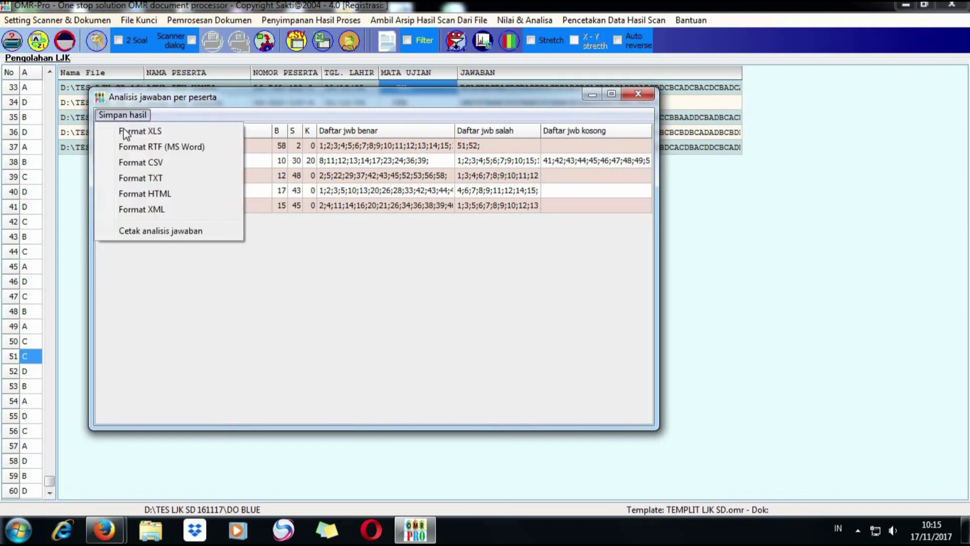
pyautogui.click(632, 96)
pyautogui.click(633, 96)
# Run the question quality analysis with 4 answer choices (A B C D).
pyautogui.click(538, 20)
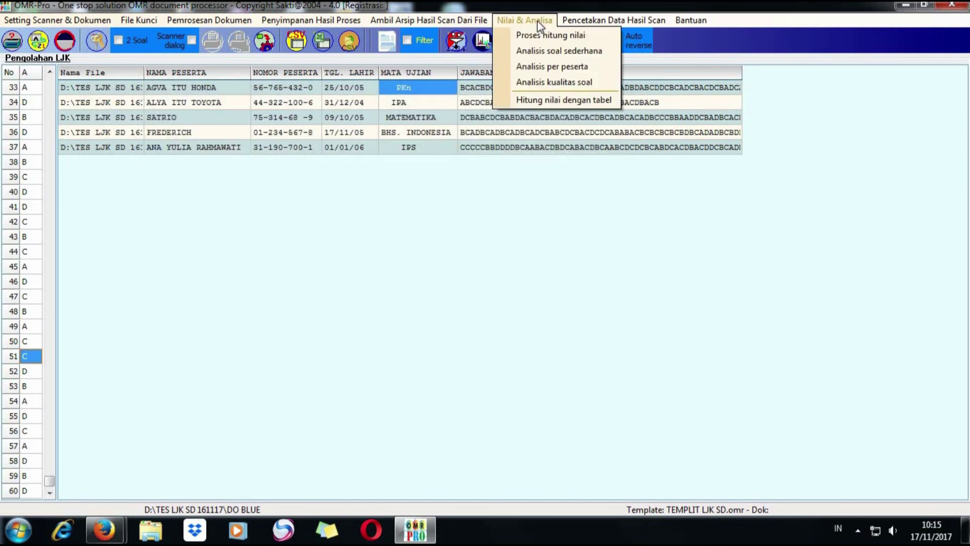
pyautogui.click(544, 84)
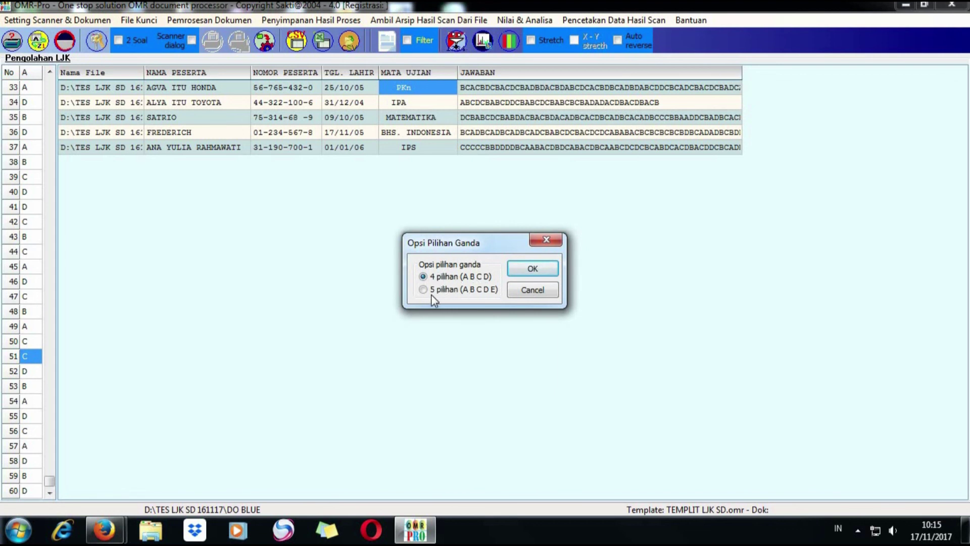
pyautogui.click(549, 270)
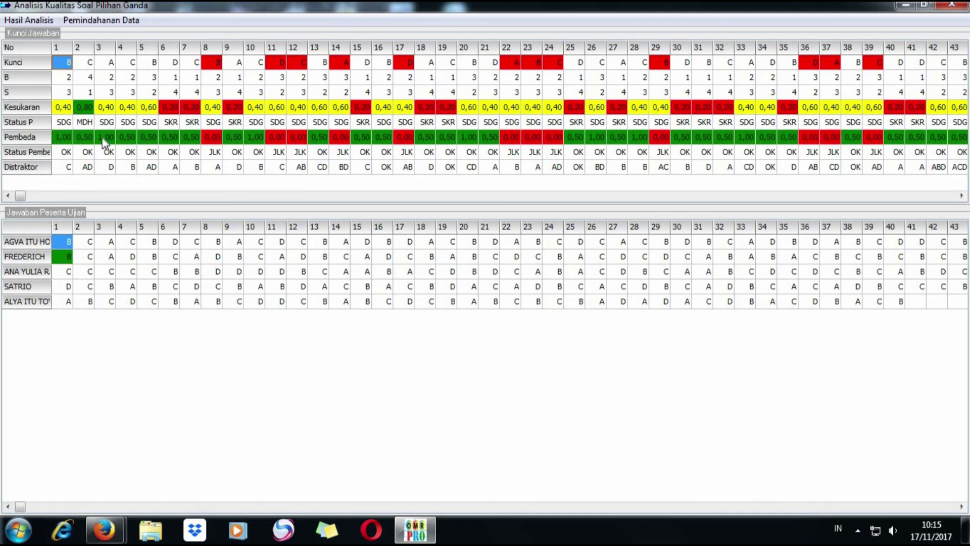
pyautogui.click(49, 20)
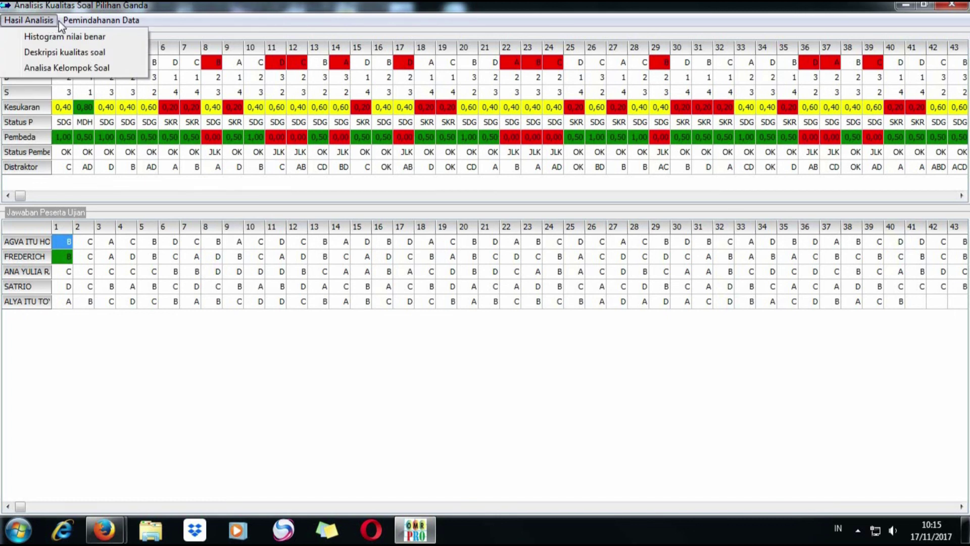
pyautogui.moveTo(101, 20)
pyautogui.moveTo(206, 34)
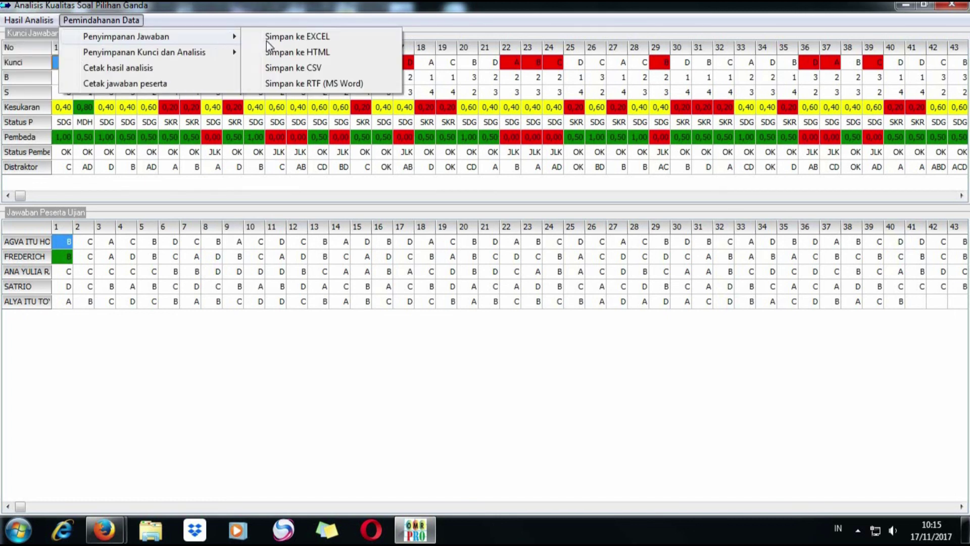
pyautogui.moveTo(224, 50)
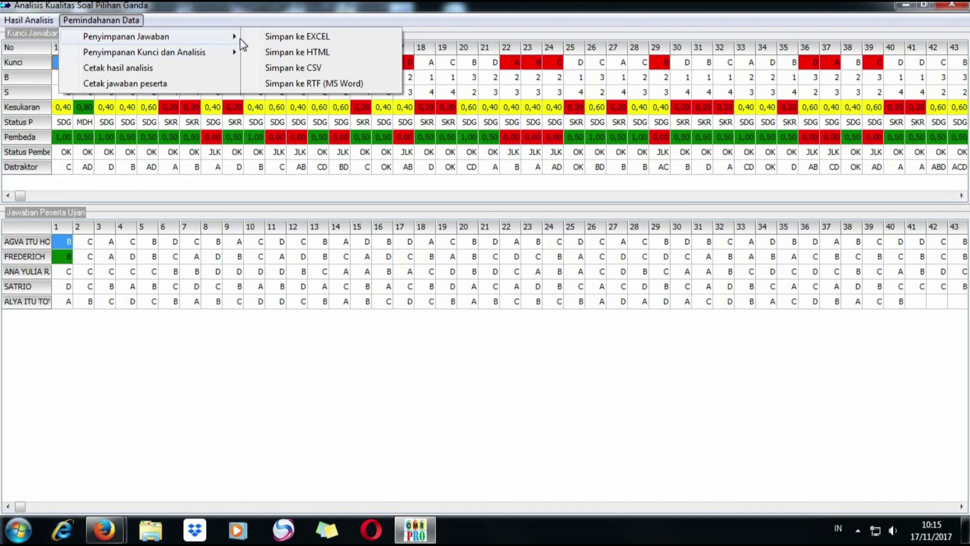